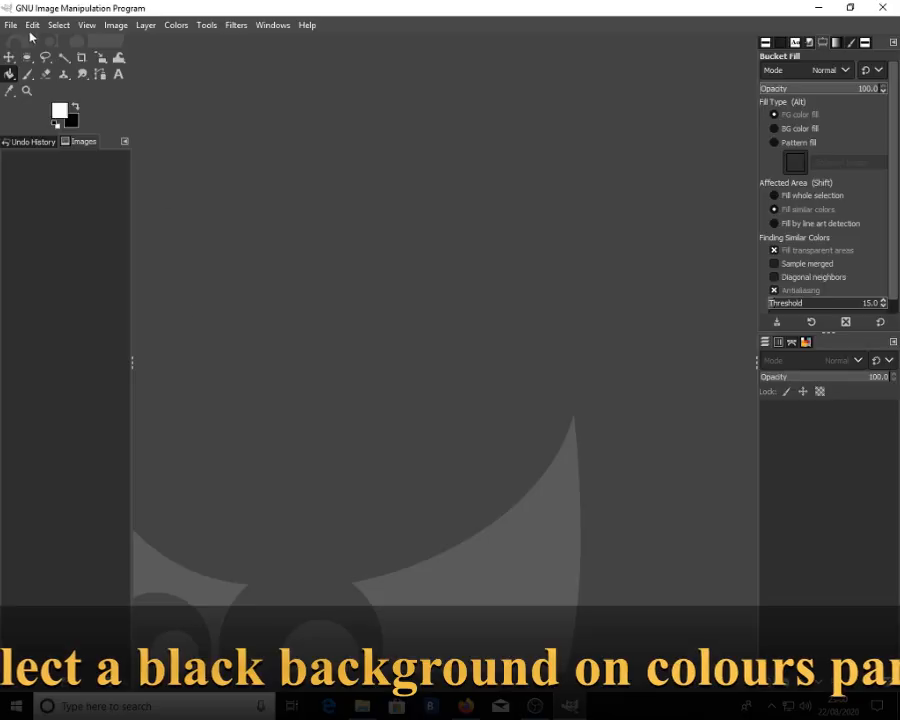
Step: Keep black as the background colour and create a 2000 × 2000 px image filled with the background colour
left_click(71, 123)
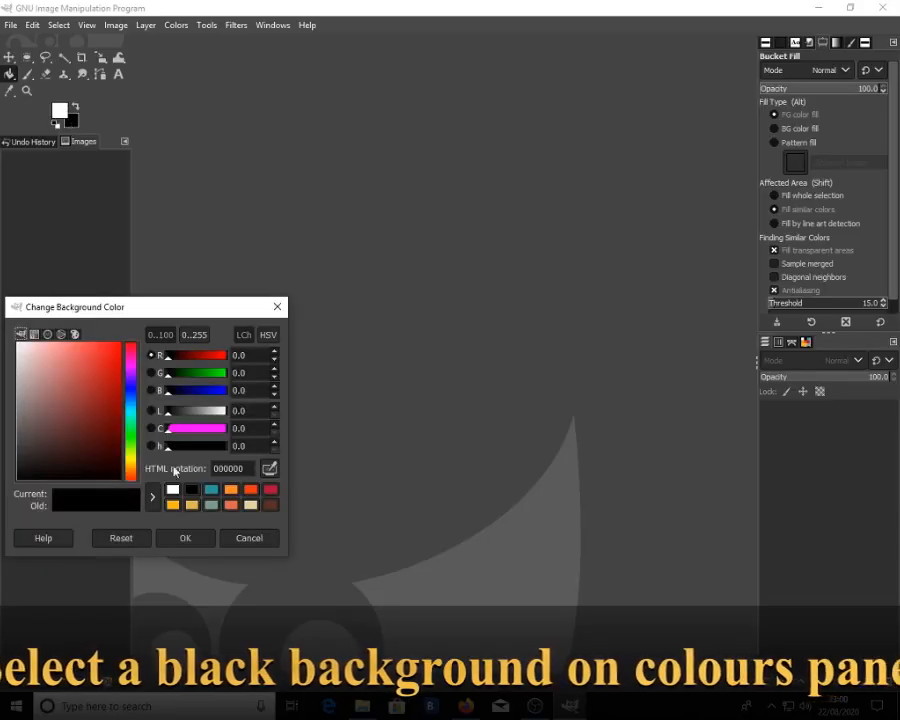
left_click(188, 538)
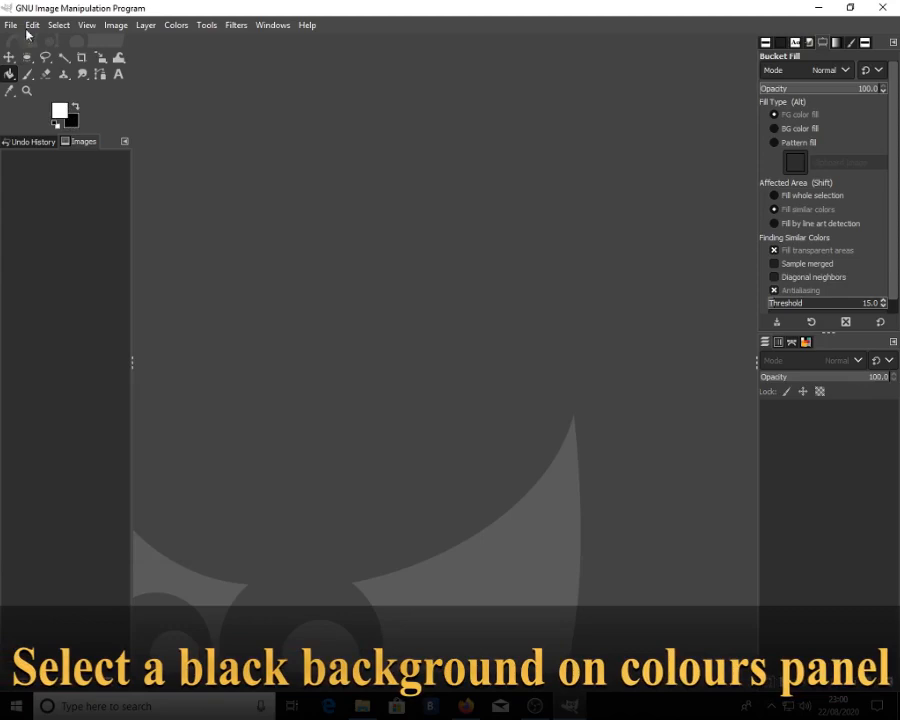
left_click(9, 26)
left_click(20, 44)
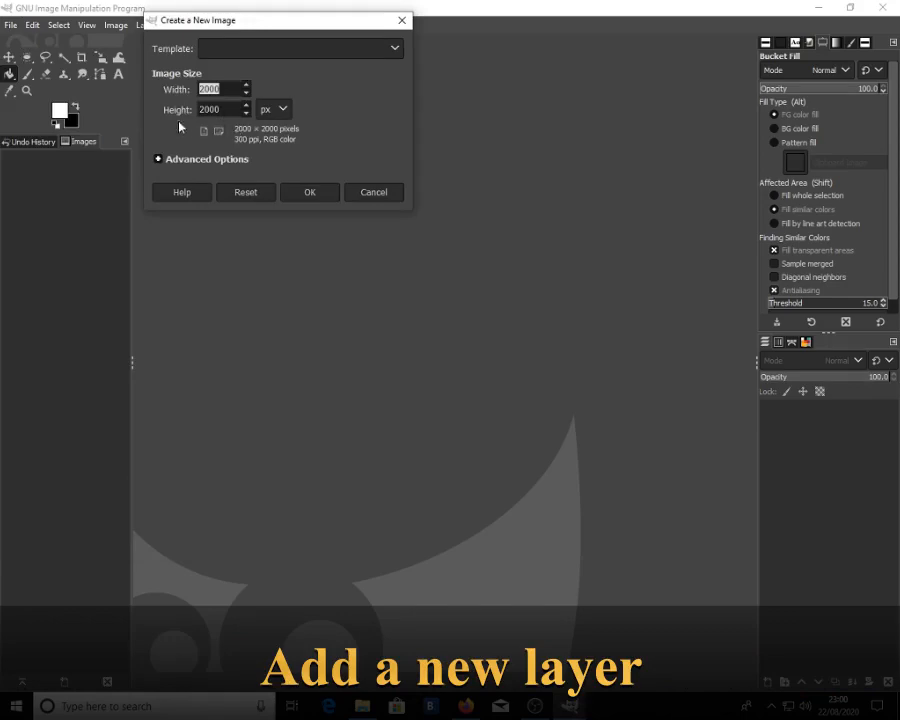
left_click(206, 159)
left_click(265, 339)
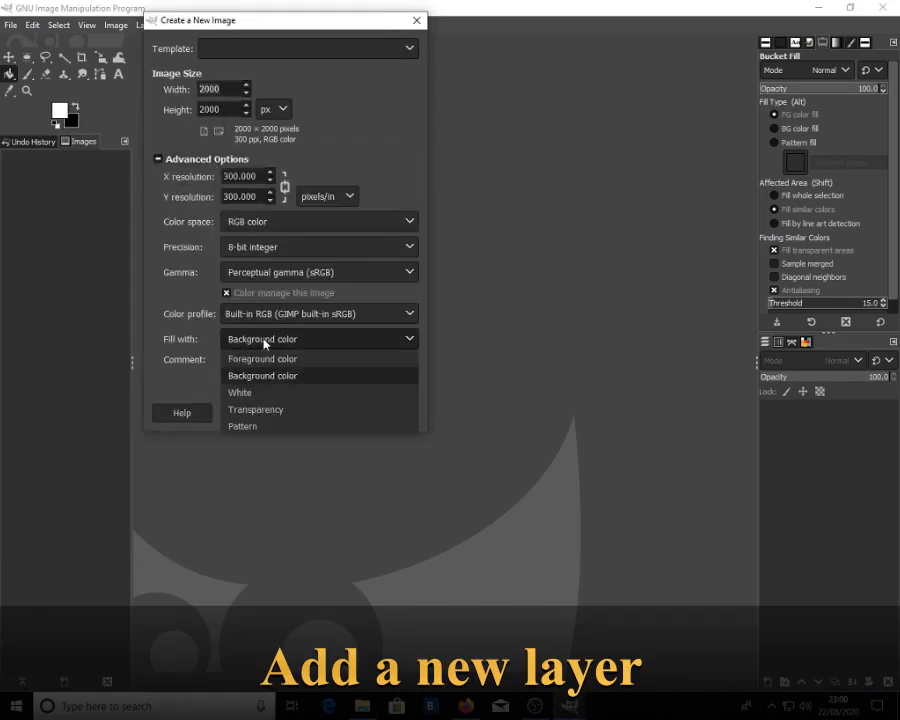
left_click(263, 340)
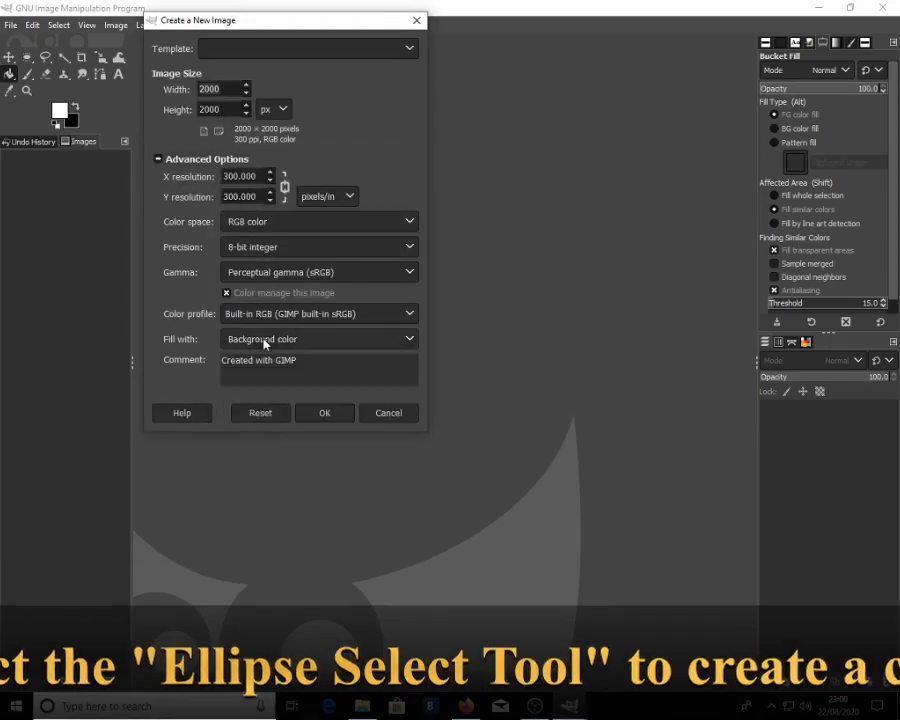
left_click(330, 416)
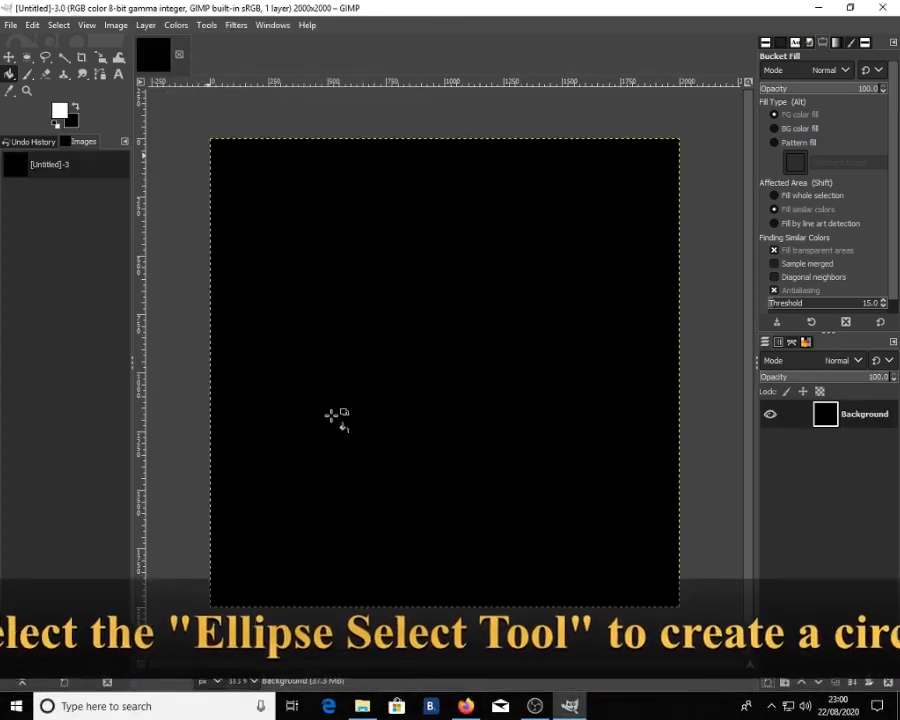
Step: Draw an elliptical selection about 1527 × 1440 px, starting near 222, 102 px, in the upper part of the black canvas
left_click(27, 57)
left_click(27, 57)
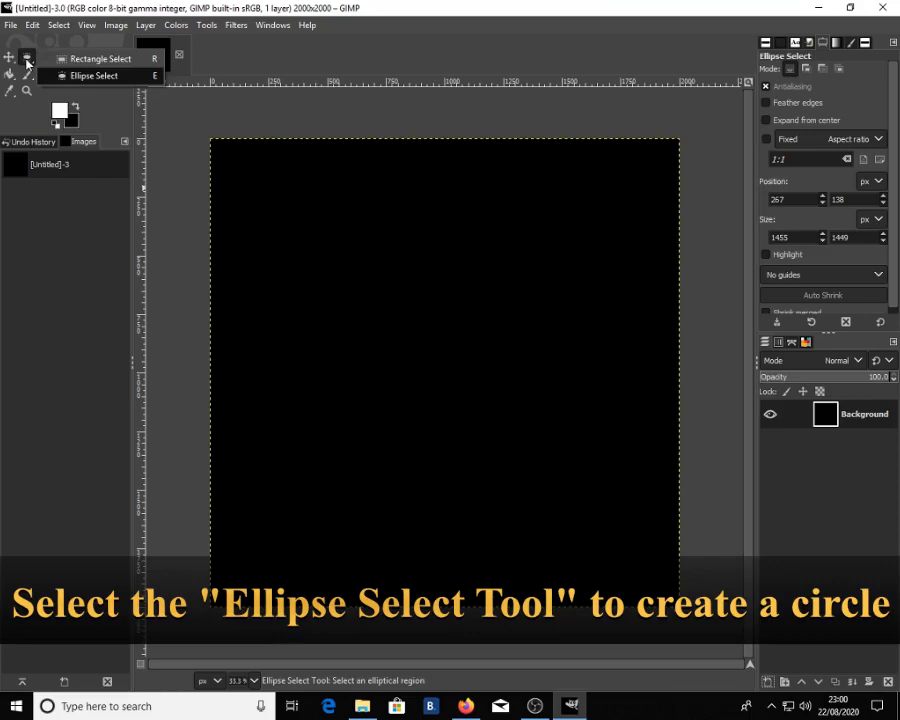
left_click(74, 75)
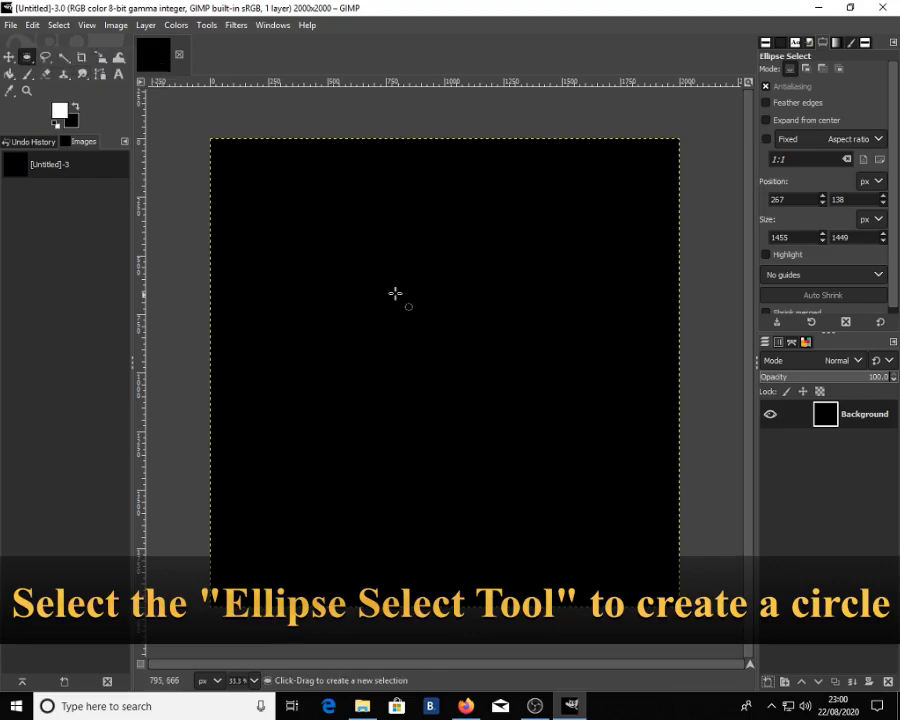
left_click_drag(295, 161, 621, 474)
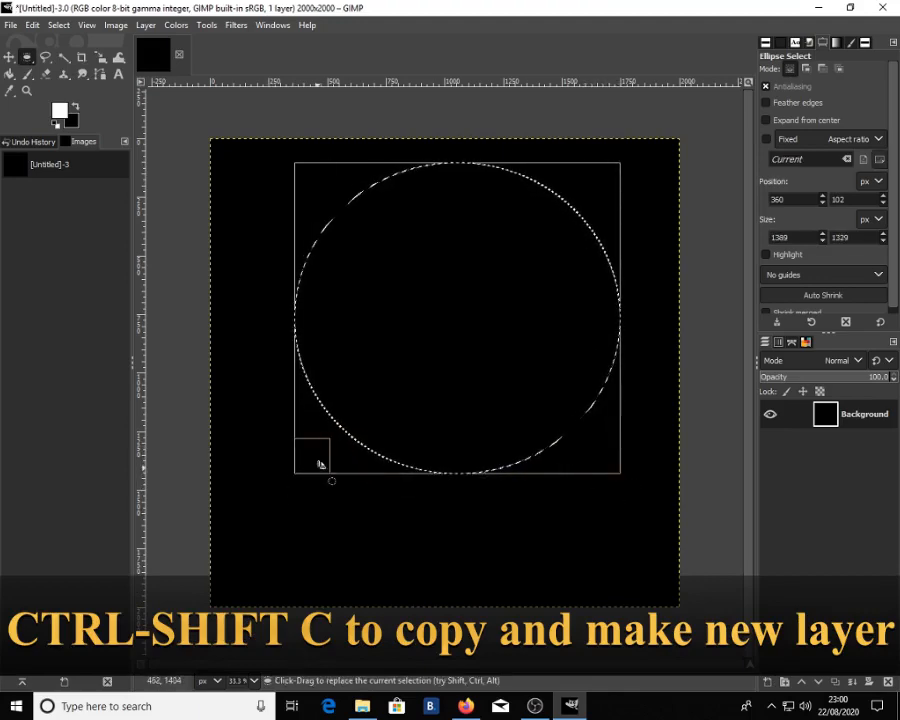
left_click_drag(319, 464, 289, 486)
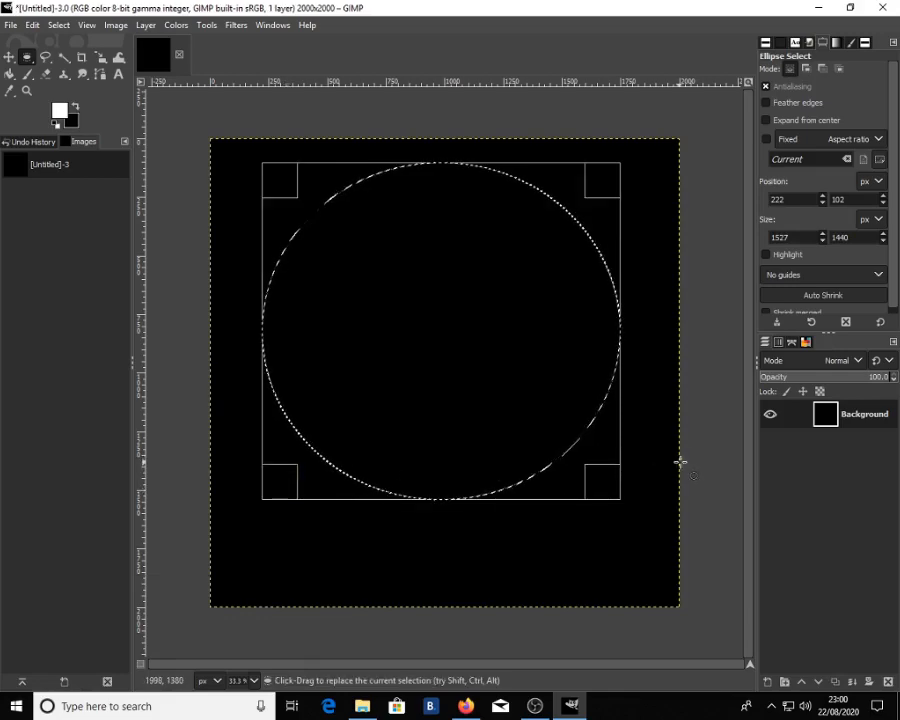
Step: Copy the elliptical selection onto a new layer of its own and bucket-fill the ellipse with white
key("ctrl+c")
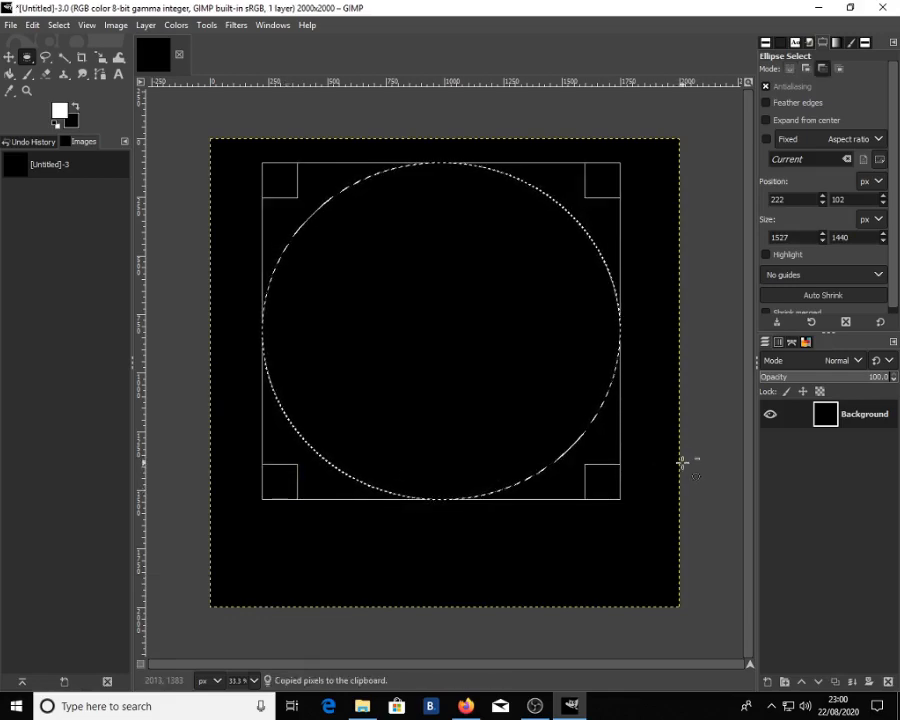
key("ctrl+v")
left_click(769, 682)
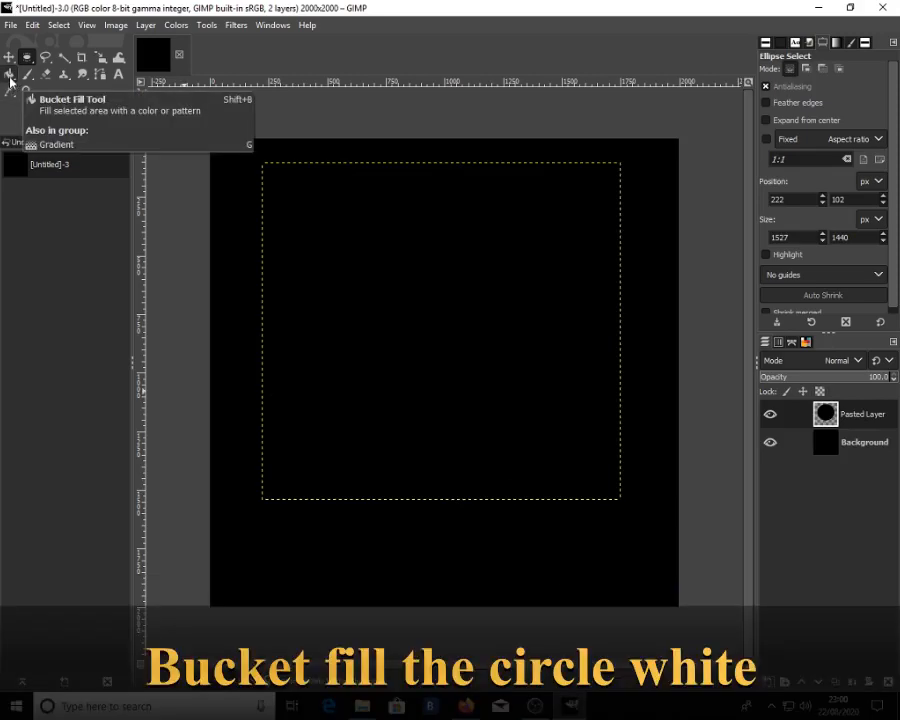
left_click(11, 78)
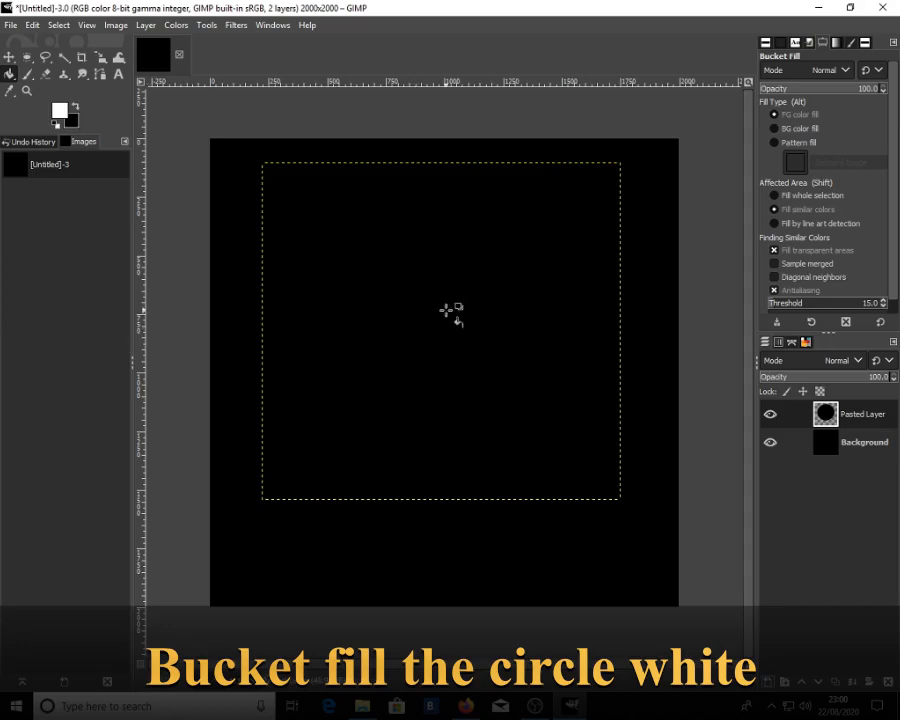
left_click(446, 310)
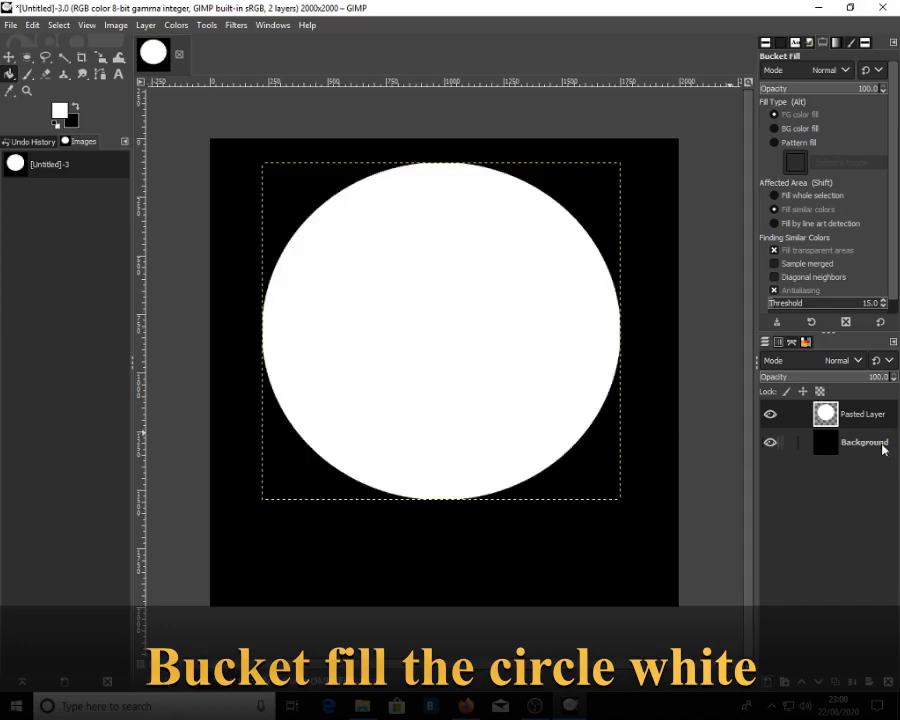
Step: Select the white circle with Alpha to Selection and stroke the selection with a solid 1.0 px line
left_click(146, 25)
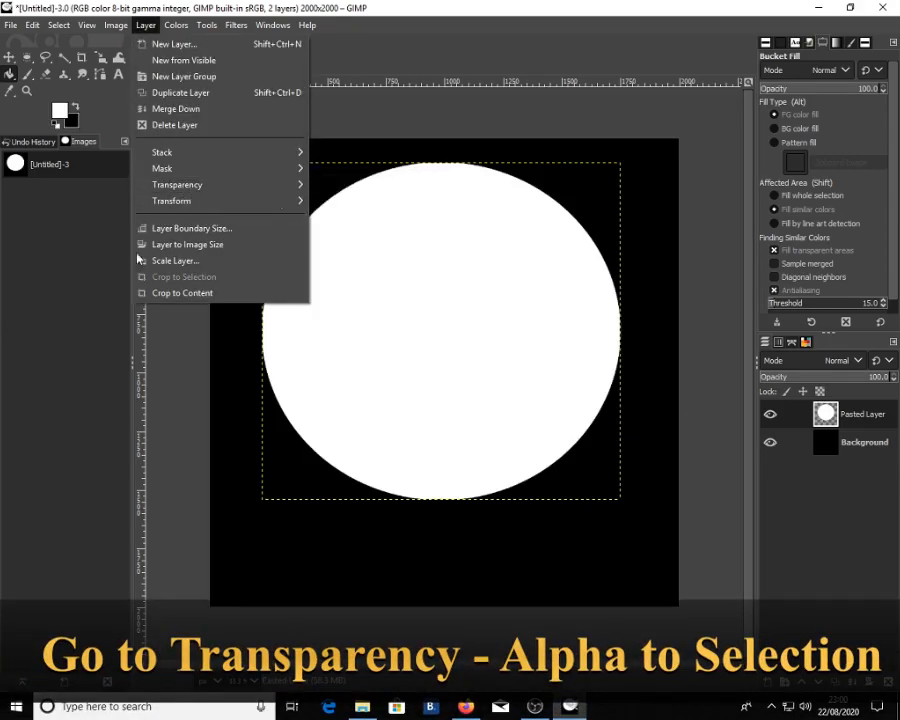
mouse_move(187, 185)
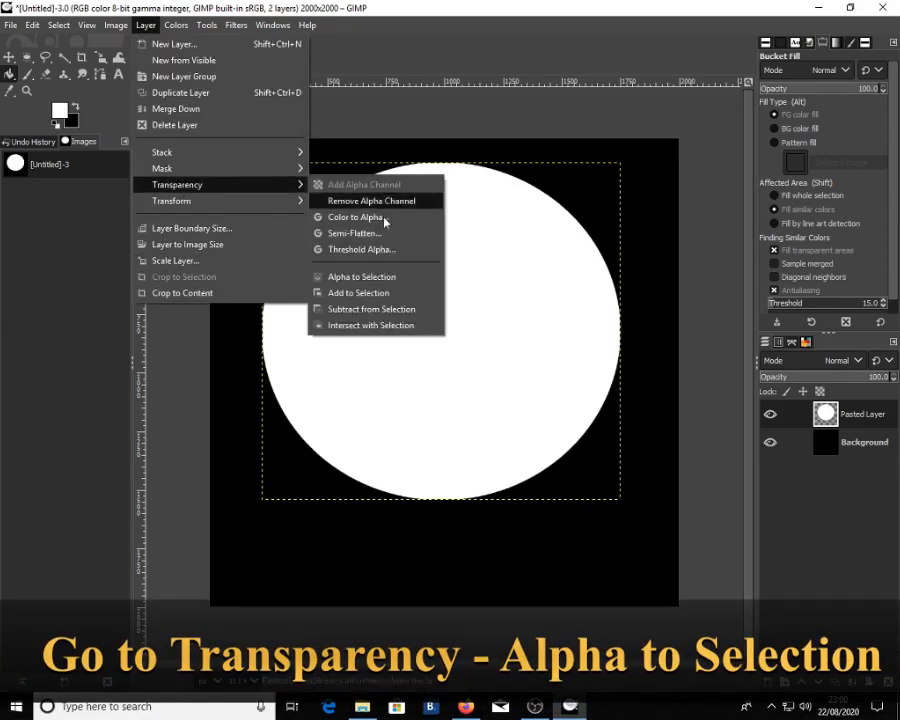
left_click(403, 277)
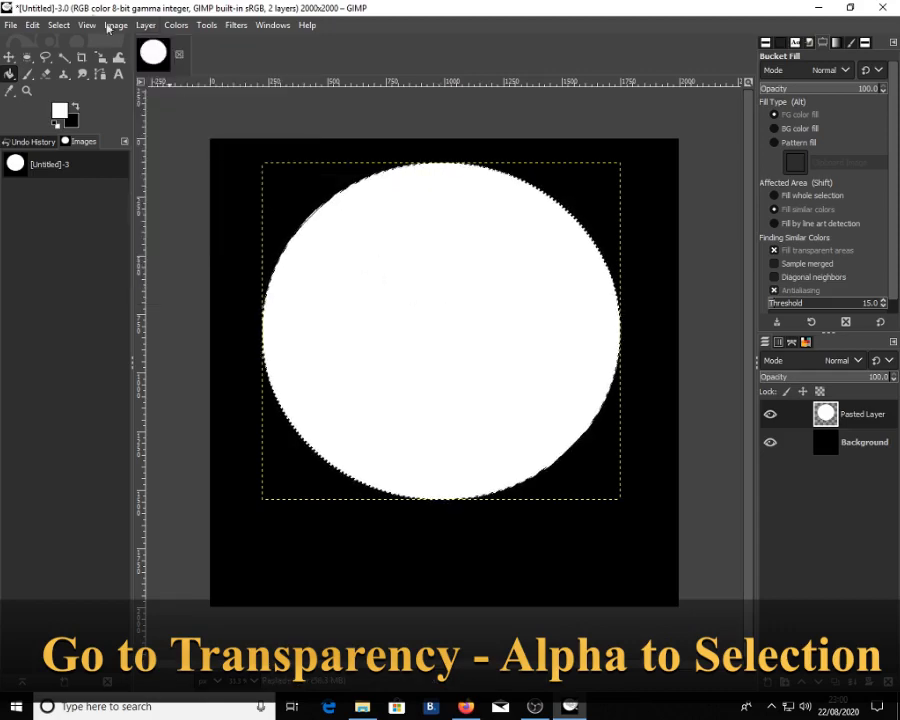
left_click(32, 26)
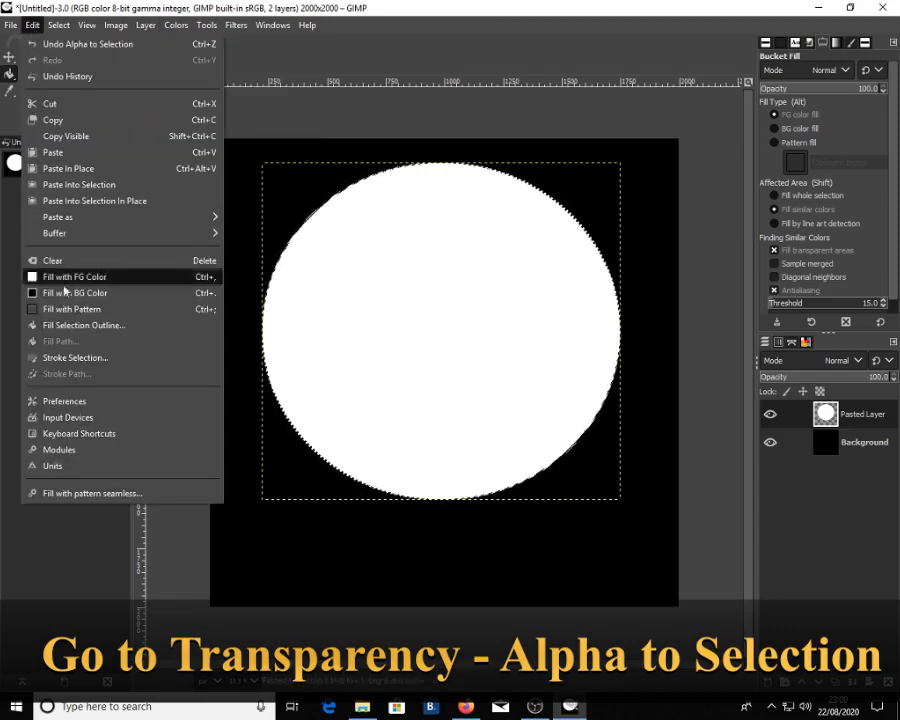
left_click(74, 357)
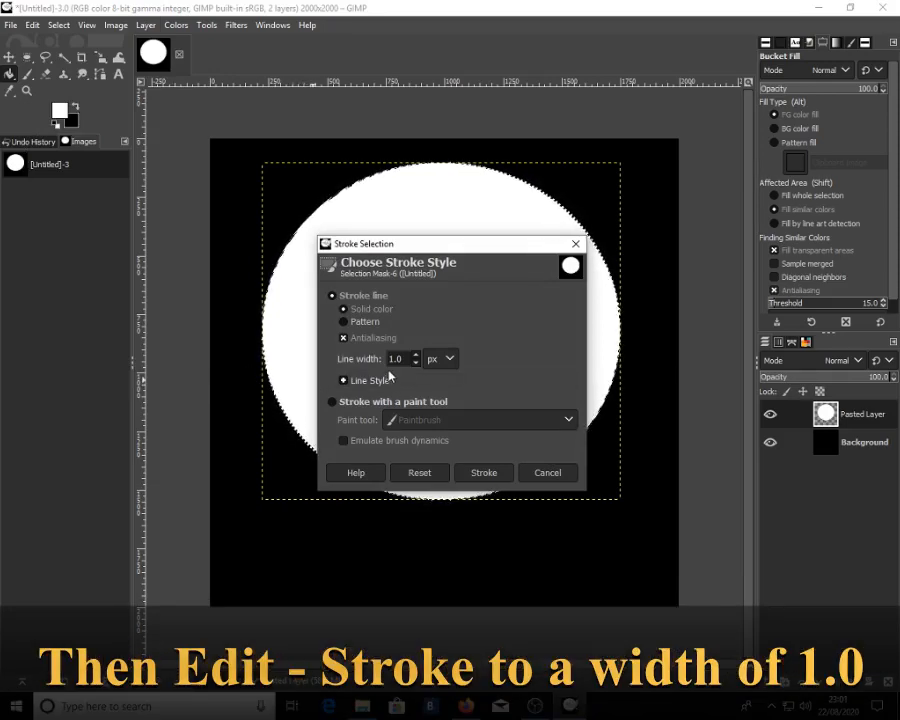
left_click(484, 473)
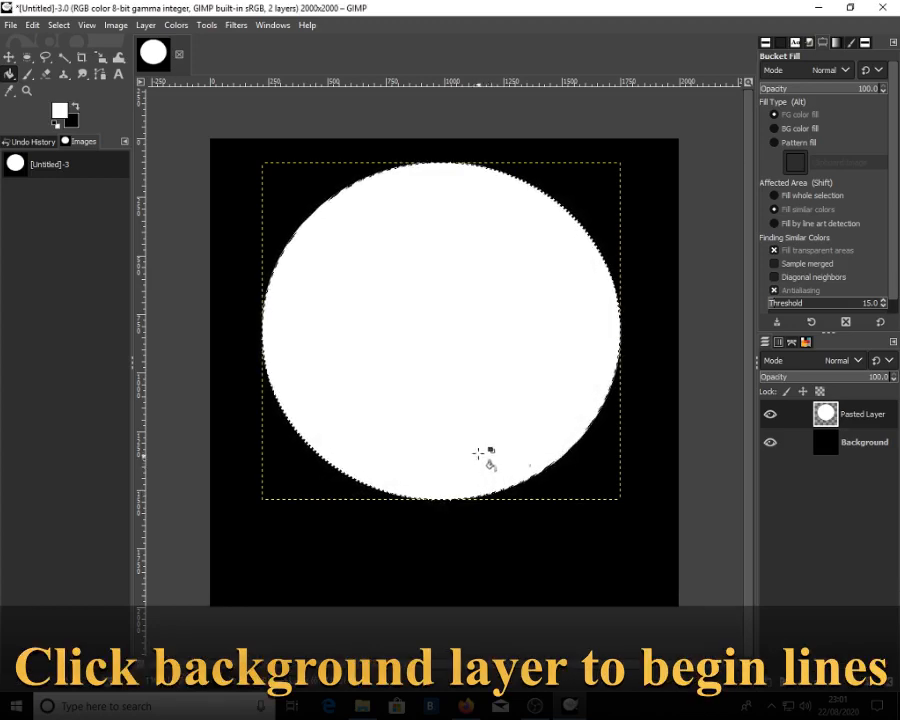
Step: On the Background layer, select a thin horizontal strip about 1950 × 12 px above the circle and copy it onto a new layer
left_click(856, 451)
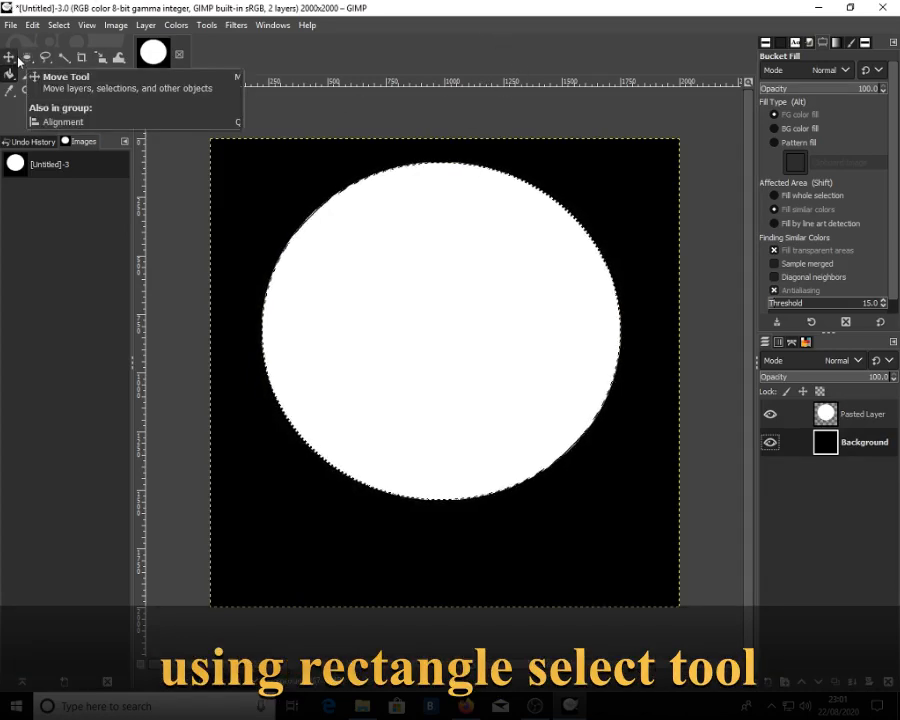
left_click(27, 58)
right_click(27, 59)
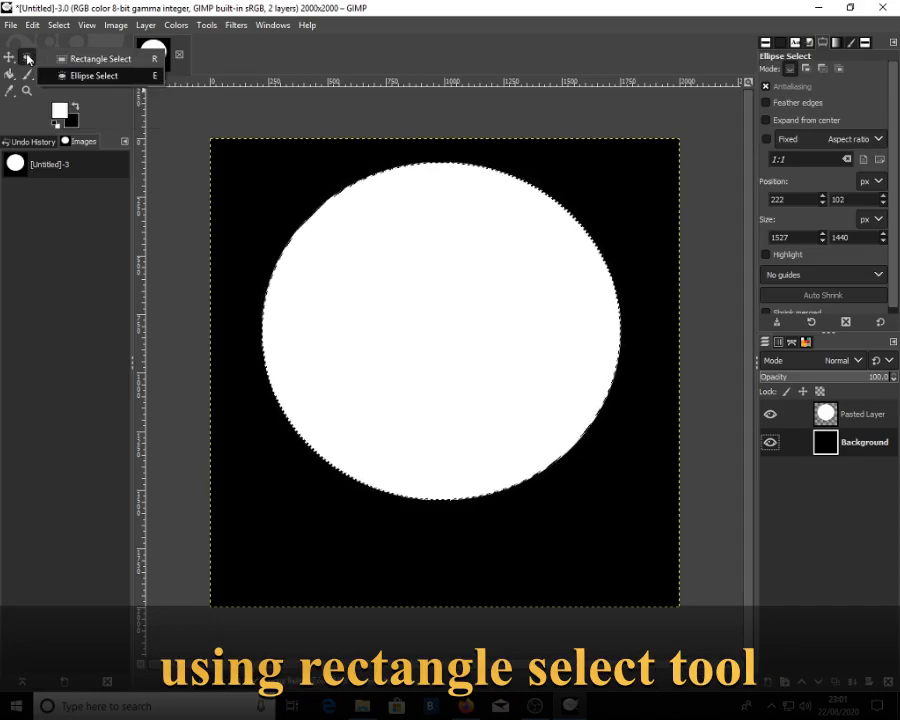
left_click(60, 58)
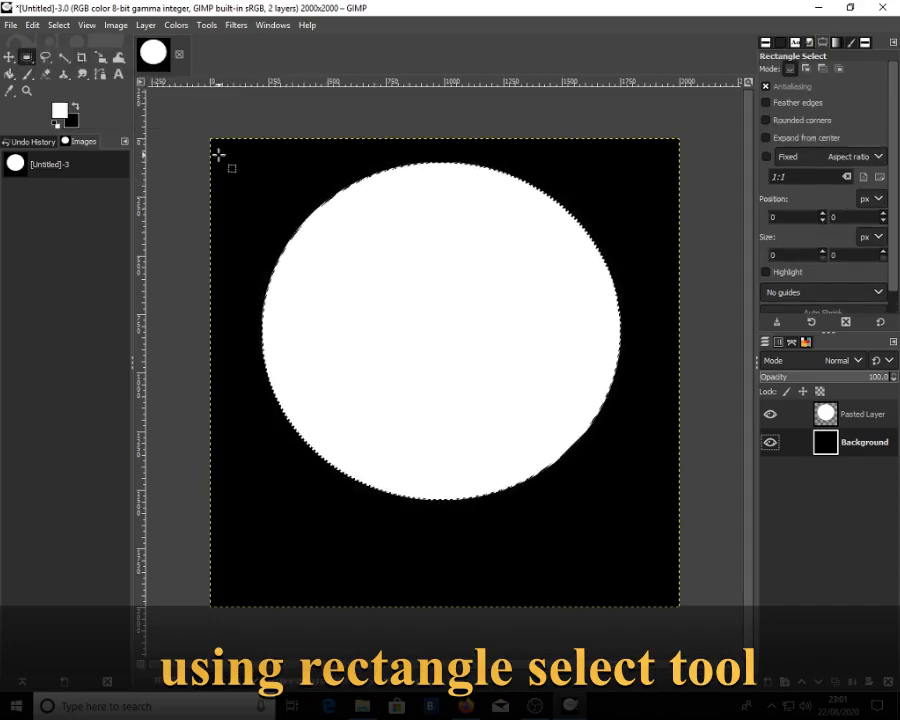
left_click_drag(218, 155, 675, 157)
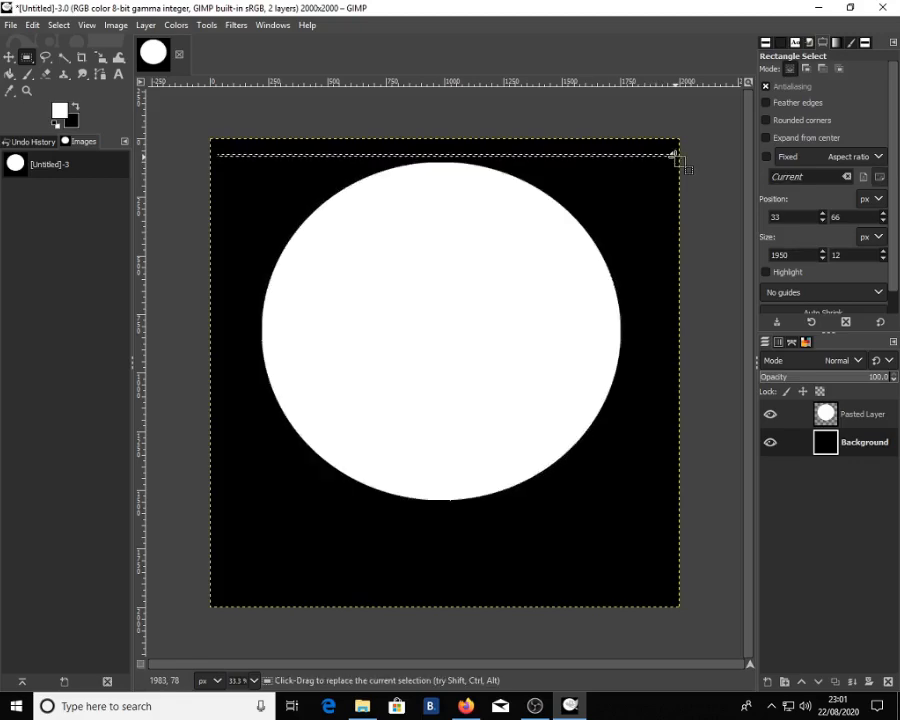
key("ctrl+c")
key("ctrl+v")
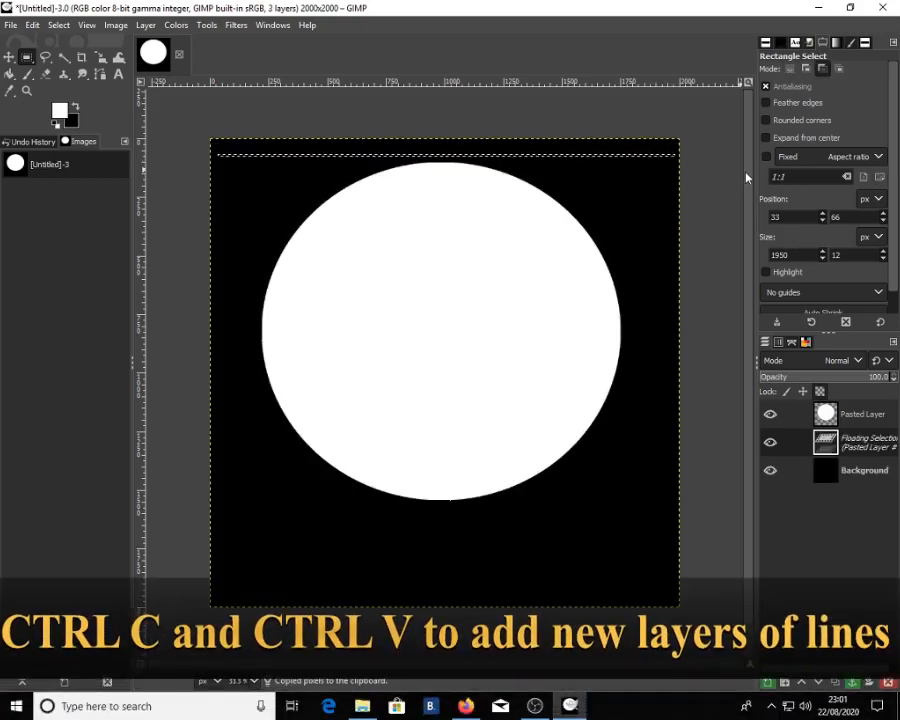
key("shift+ctrl+n")
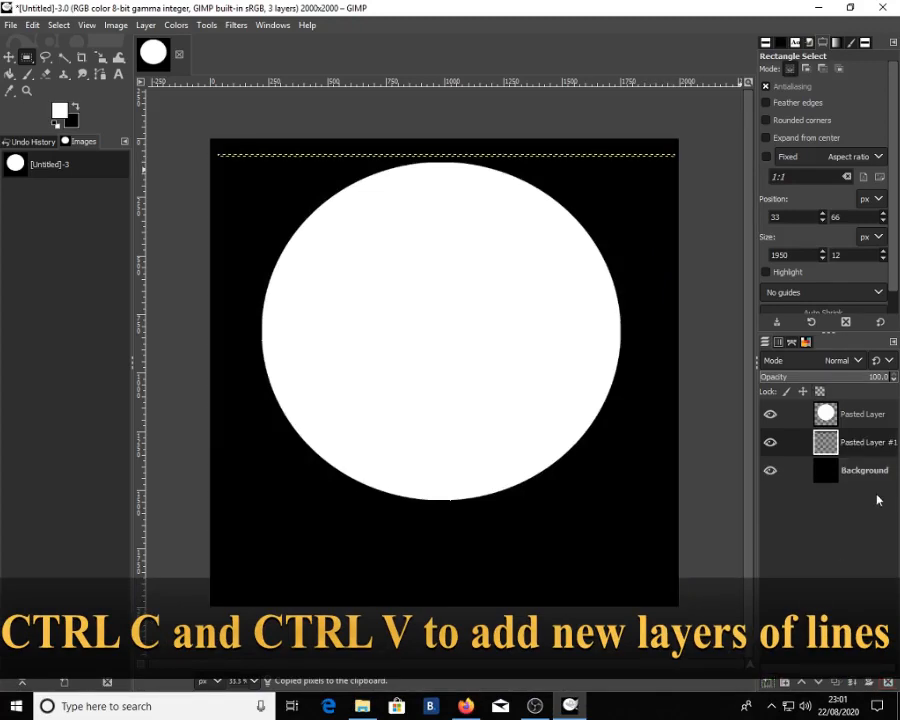
Step: Raise the line layer above the circle layer and move the line down across the circle, about a sixth of the way down
left_click_drag(868, 447, 844, 410)
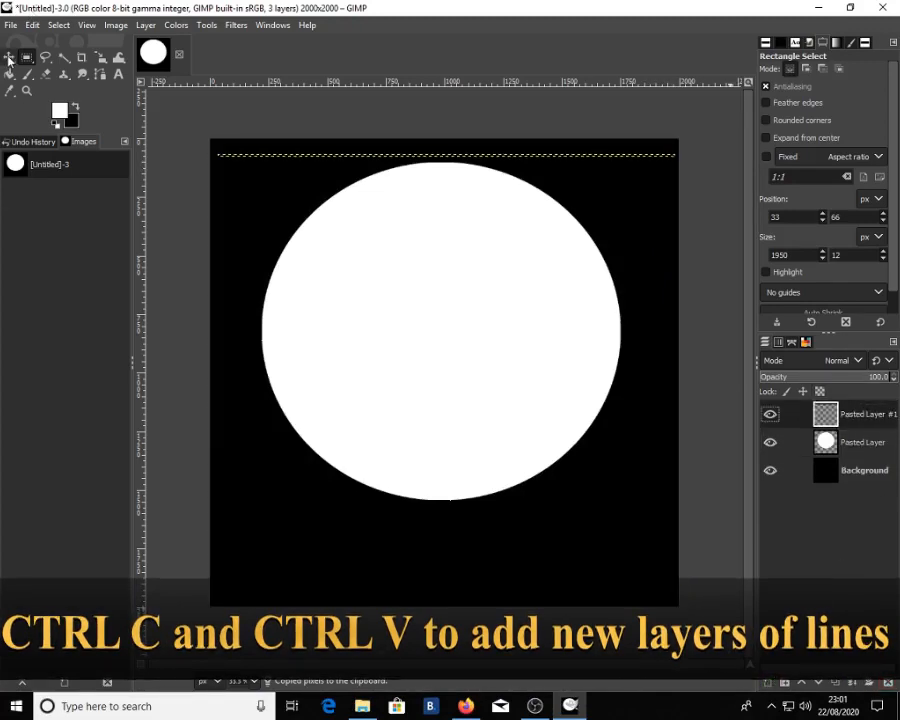
left_click(8, 57)
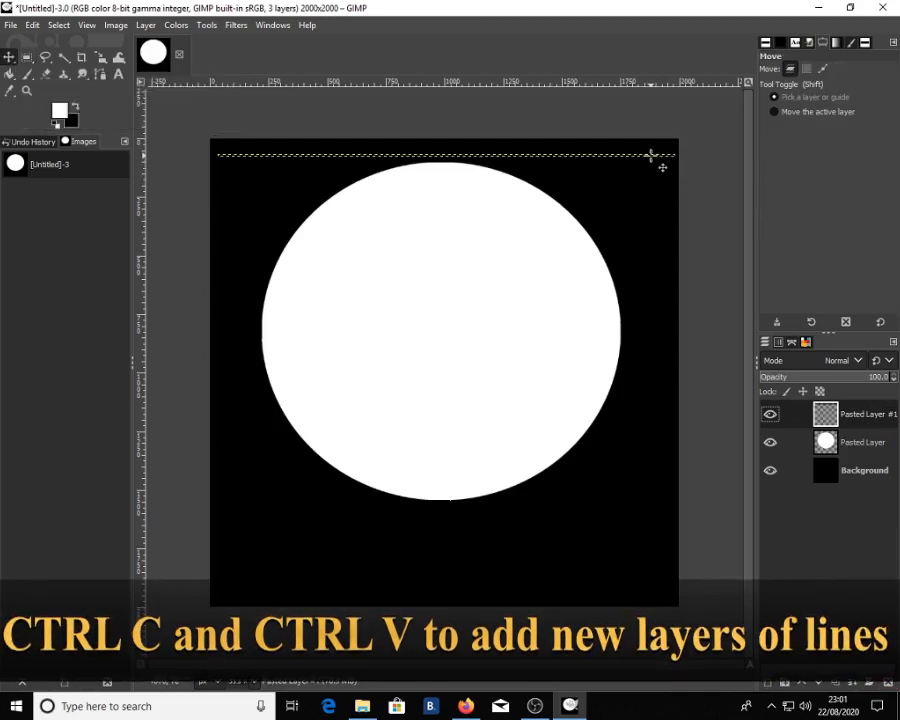
left_click_drag(648, 157, 651, 218)
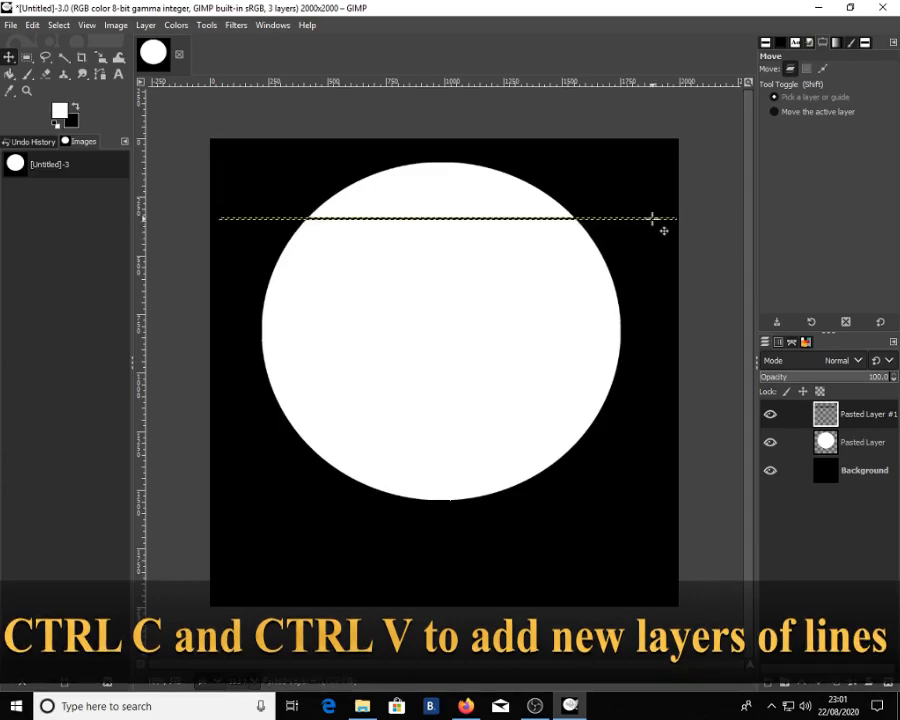
Step: Paste a second copy of the line as a new layer and move it about a third of the way down the circle
key("ctrl+v")
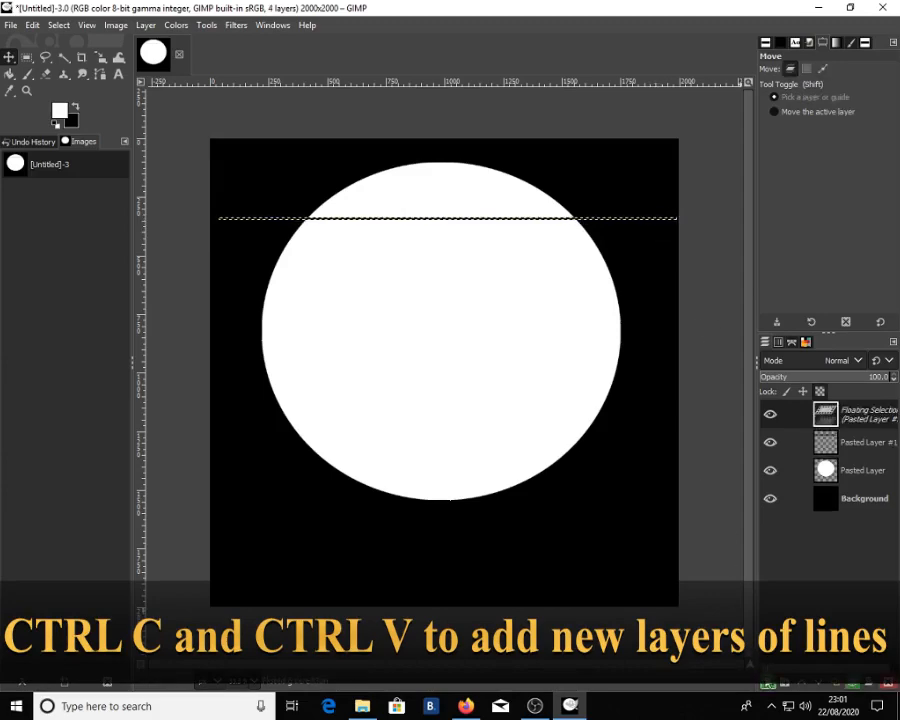
key("ctrl+shift+n")
left_click_drag(643, 217, 643, 273)
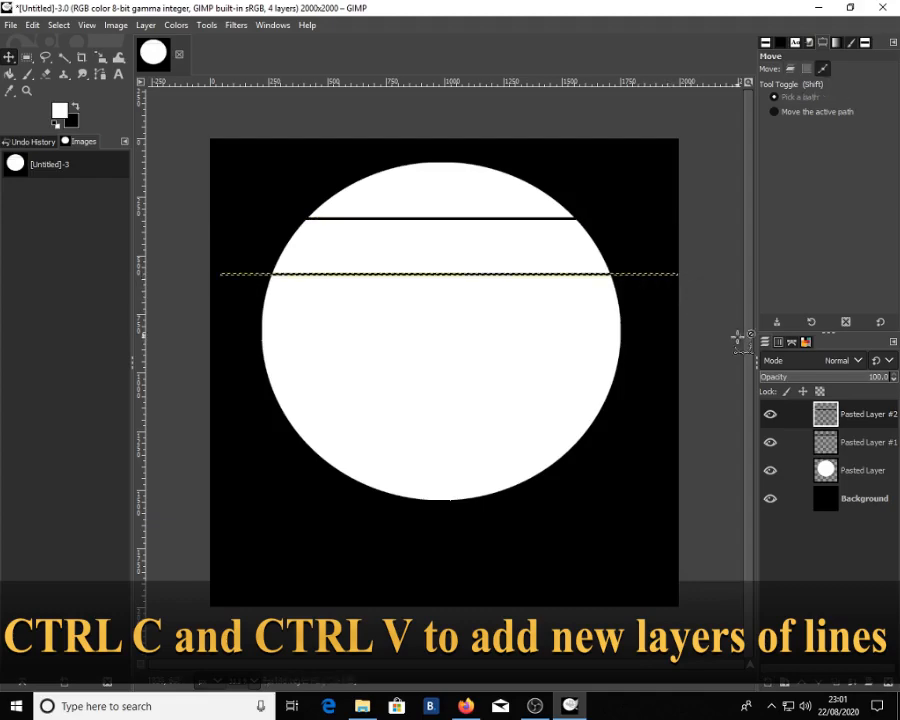
Step: Paste a third copy of the line as a new layer and move it down across the middle of the circle
key("ctrl+v")
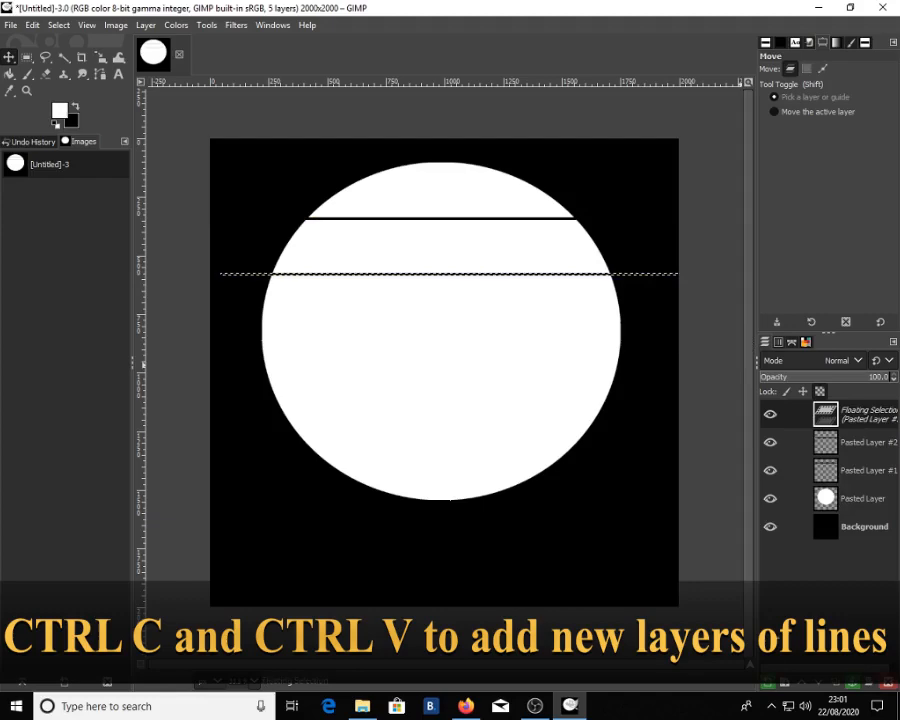
key("ctrl+shift+n")
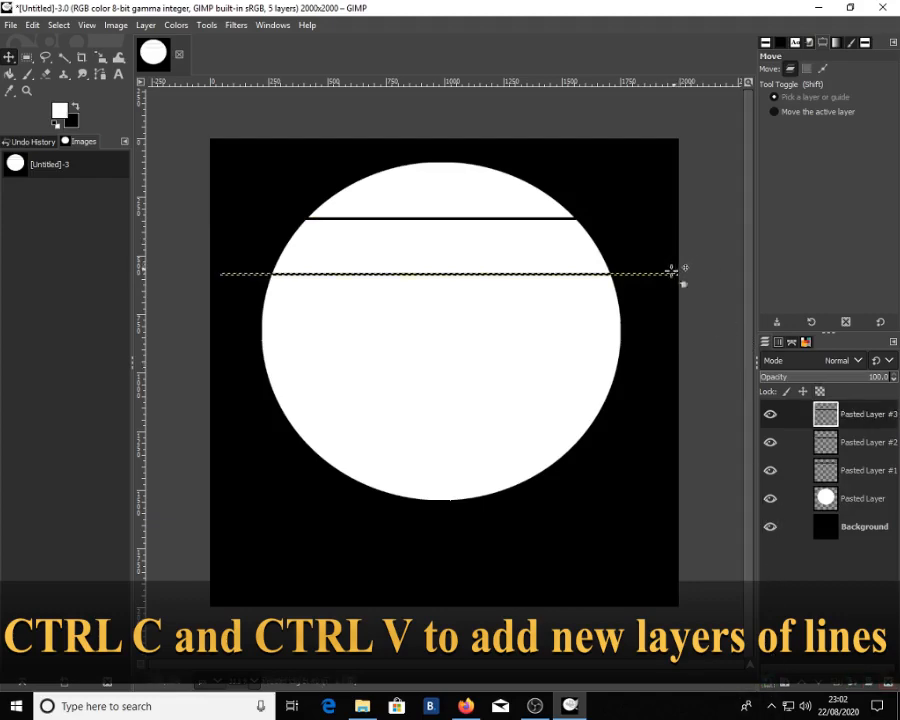
left_click_drag(669, 274, 672, 332)
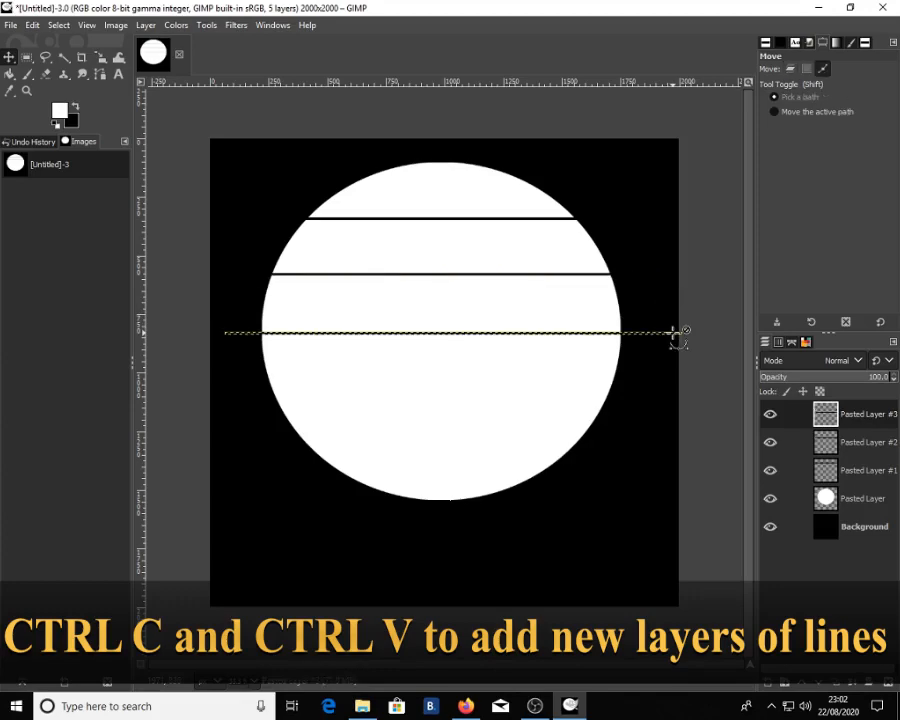
Step: Paste a fourth copy of the line as a new layer and move it about two thirds of the way down the circle
key("ctrl+v")
key("ctrl+shift+n")
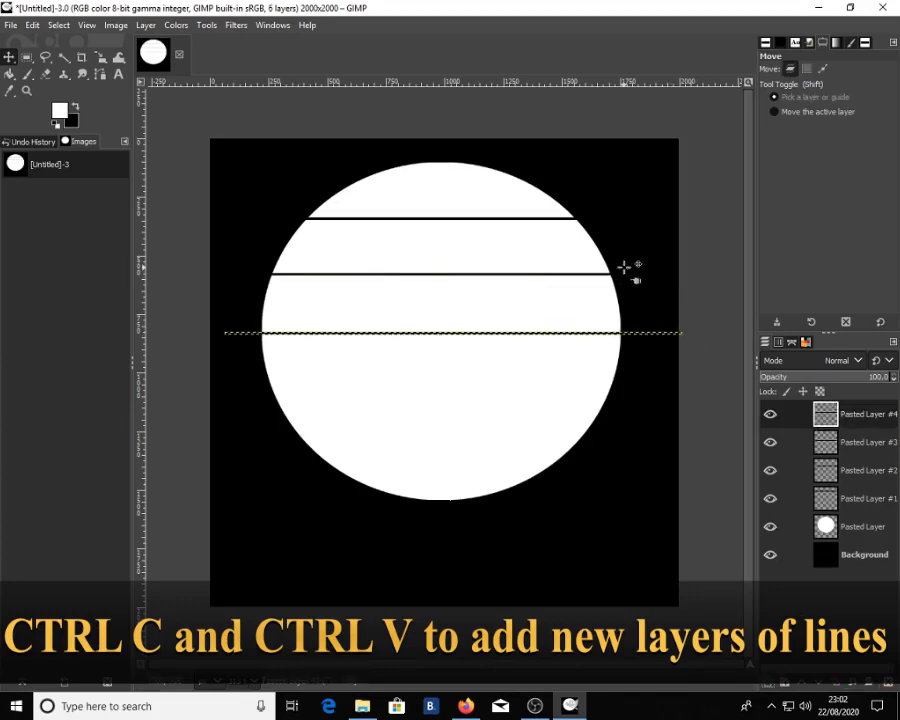
left_click_drag(652, 333, 643, 384)
key("ctrl+z")
Step: Paste a fifth copy of the line as a new layer and move it about five sixths of the way down the circle
key("ctrl+v")
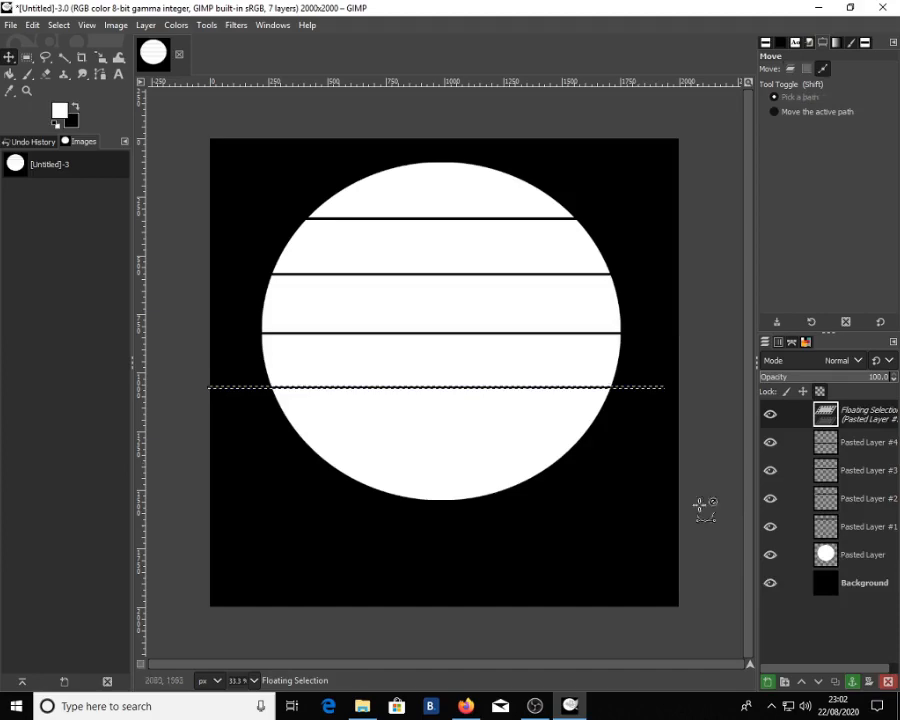
left_click(767, 682)
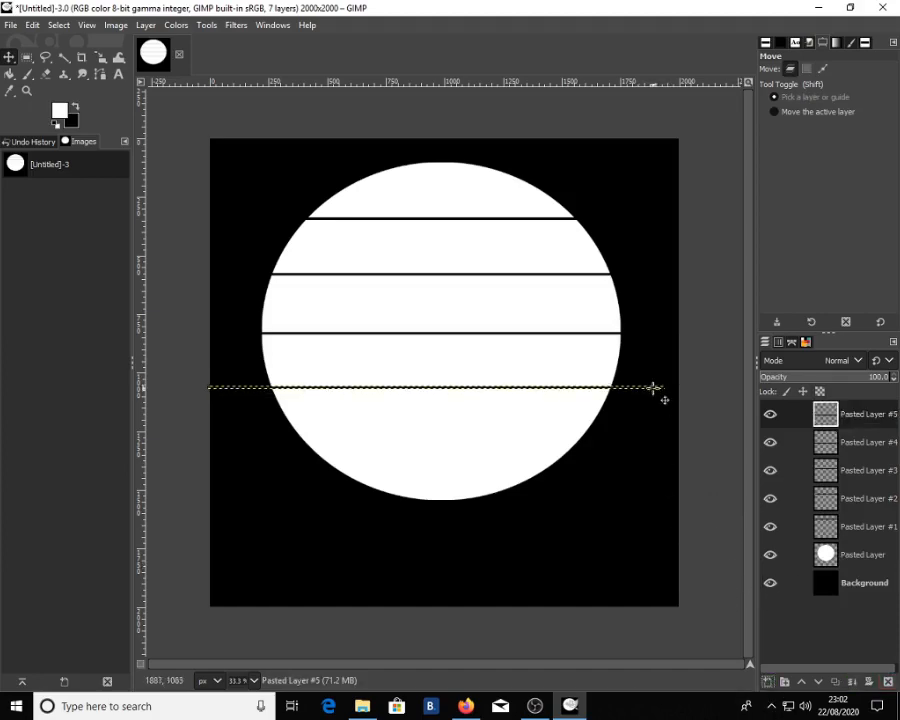
left_click_drag(652, 386, 655, 444)
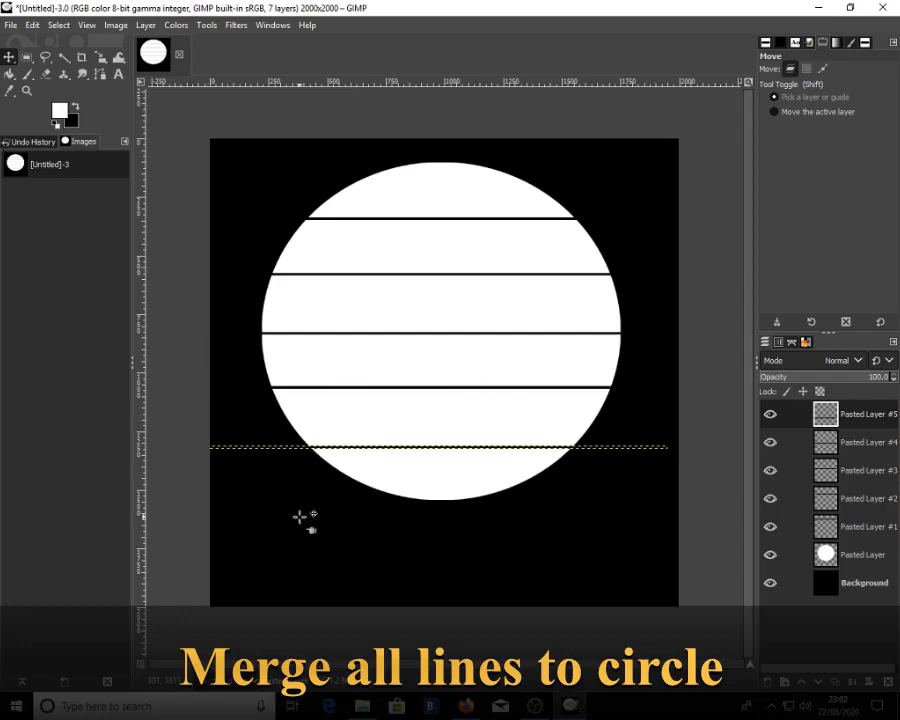
Step: Merge the five line layers down one after another into the circle layer, keeping the Background layer separate
right_click(869, 417)
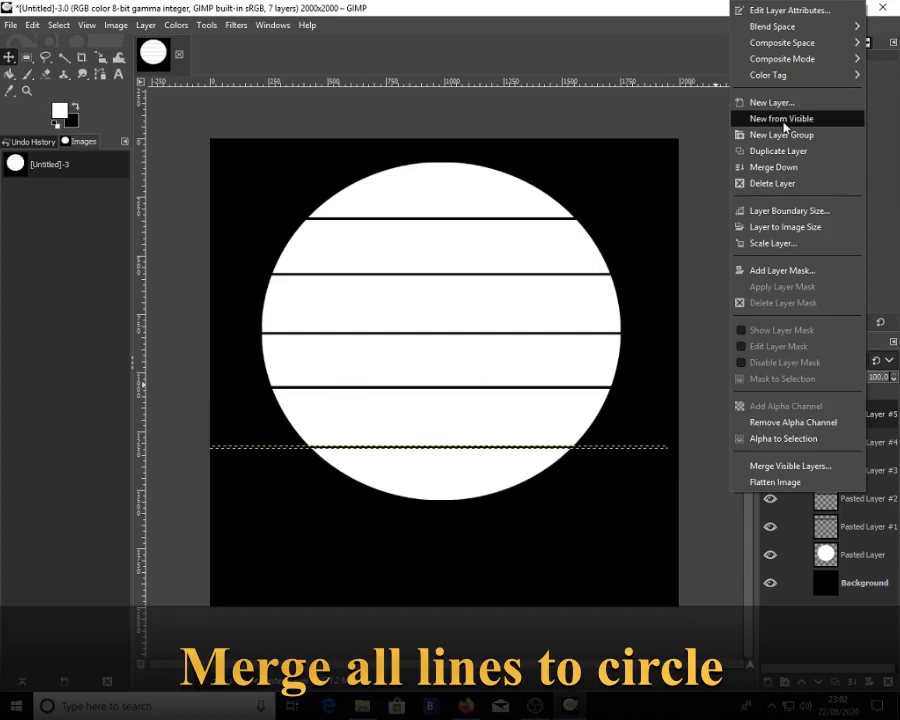
left_click(774, 167)
right_click(869, 442)
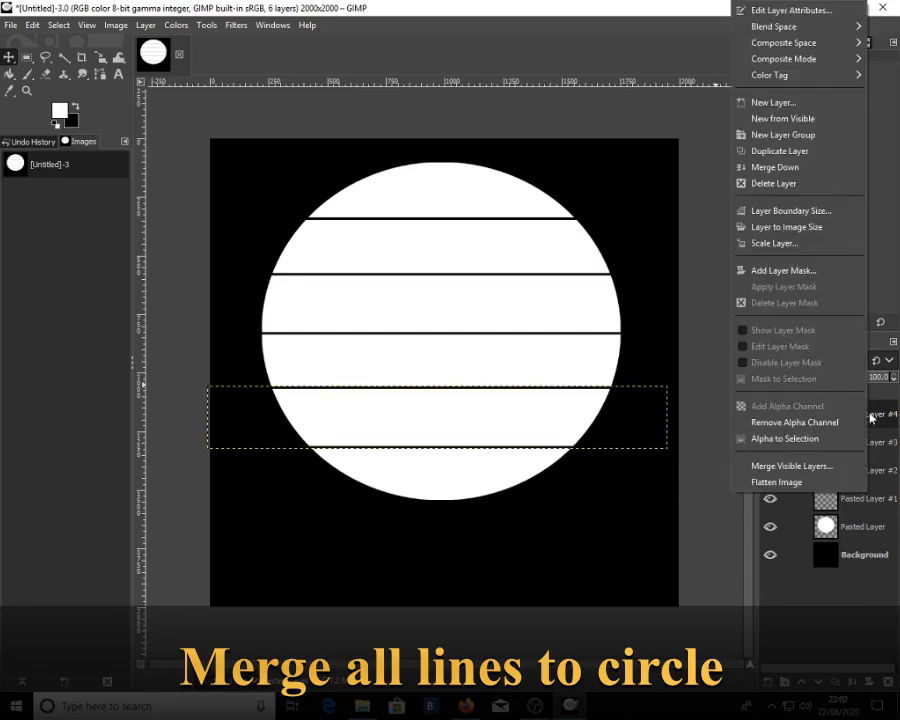
left_click(813, 166)
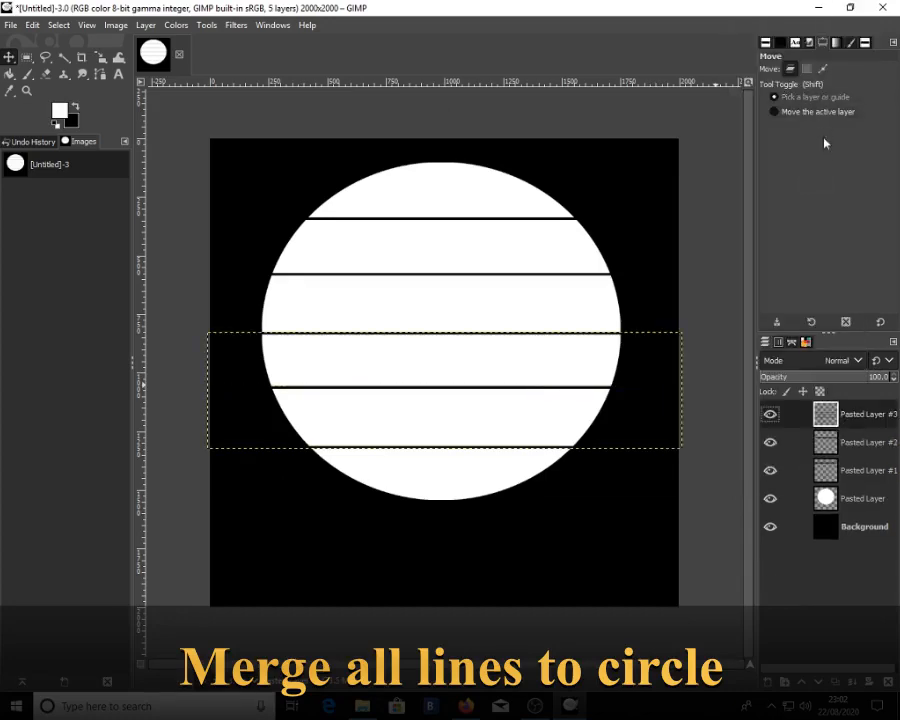
right_click(870, 414)
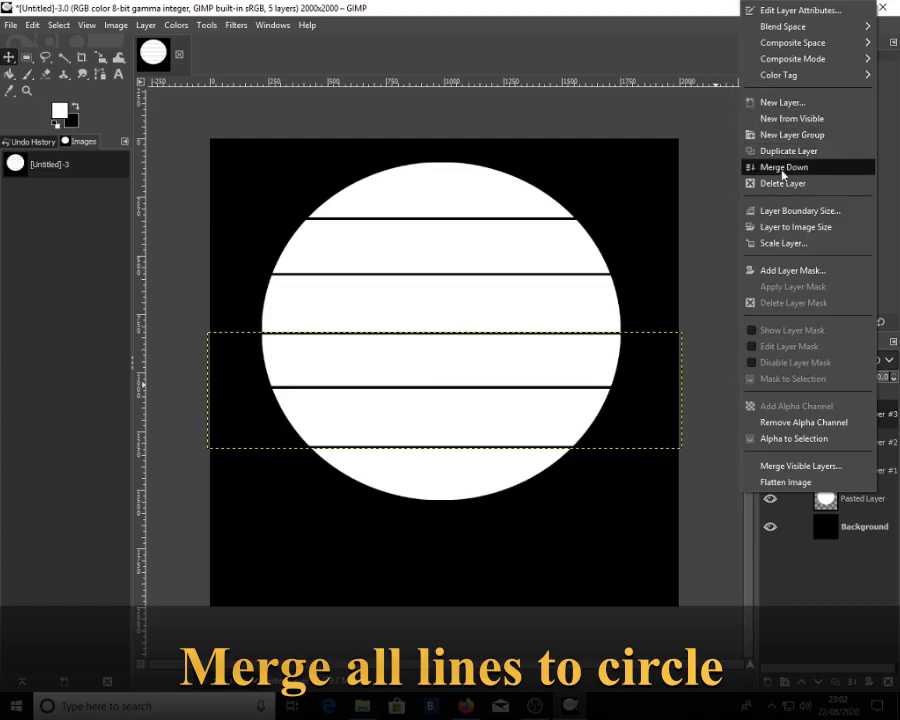
left_click(760, 167)
right_click(883, 420)
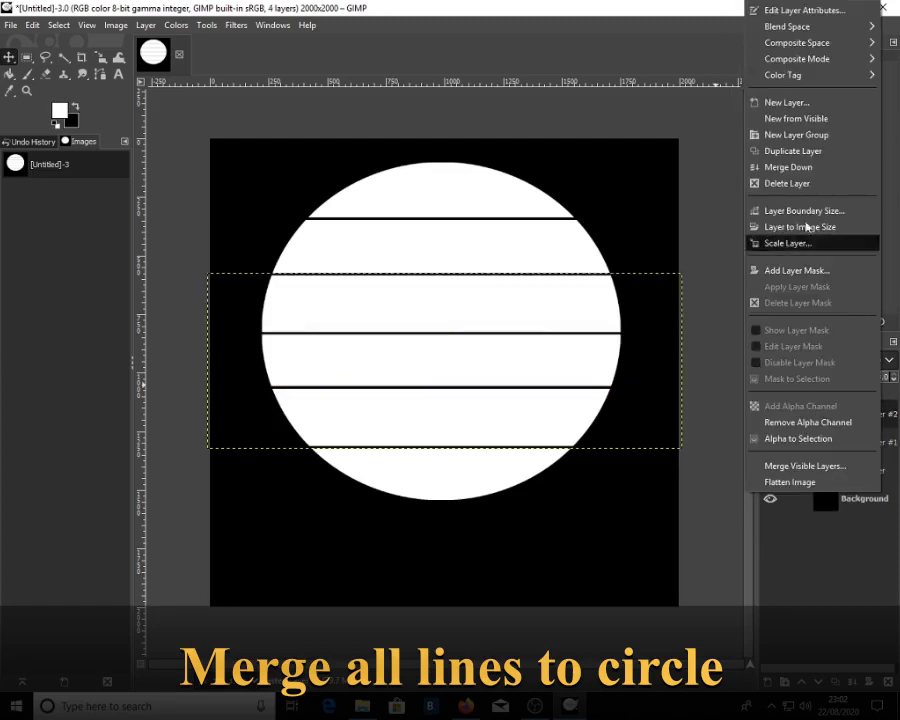
left_click(785, 167)
right_click(872, 426)
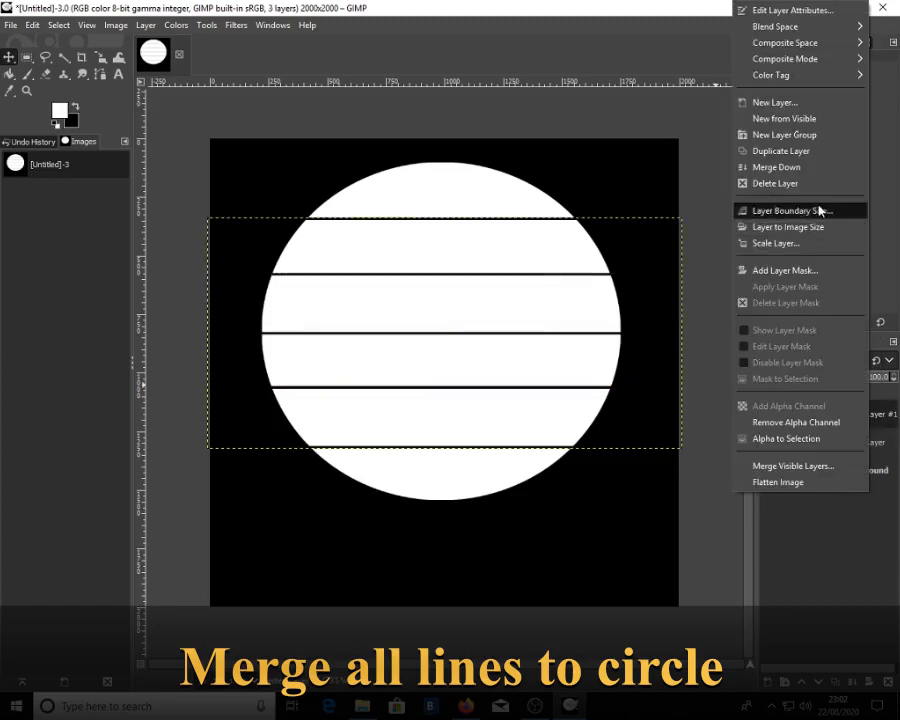
left_click(806, 168)
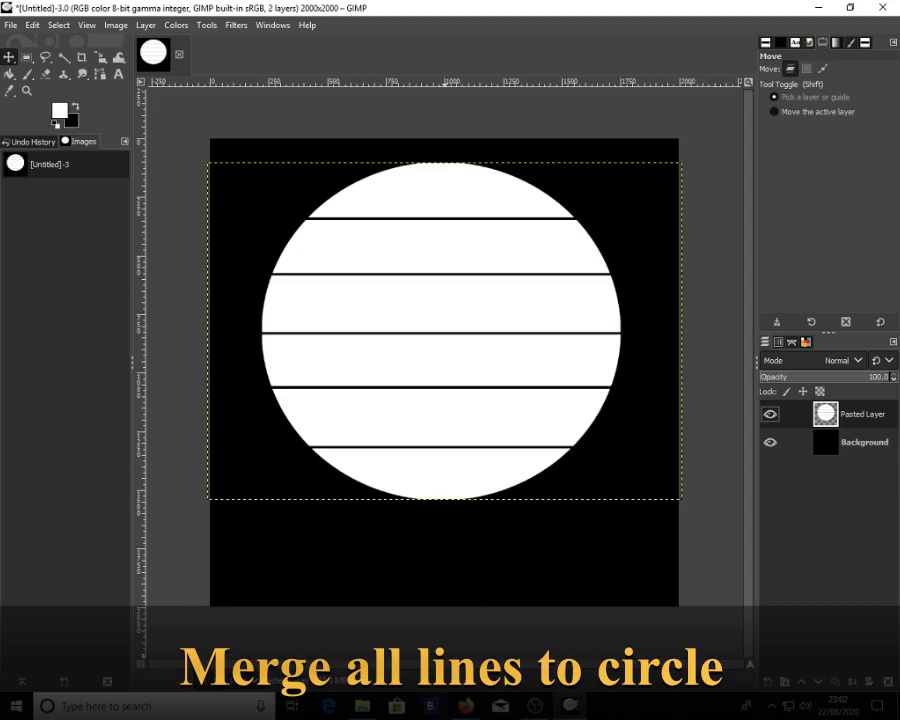
Step: Switch to Firefox and search Google for "retro vintage color palette"
key("alt+Tab")
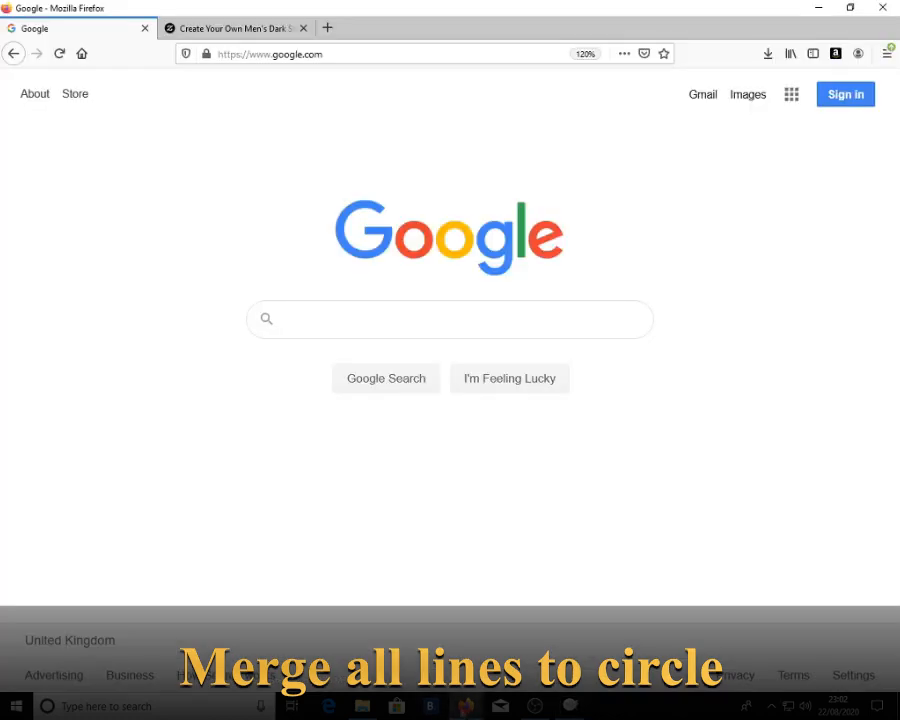
left_click(362, 318)
type("vint")
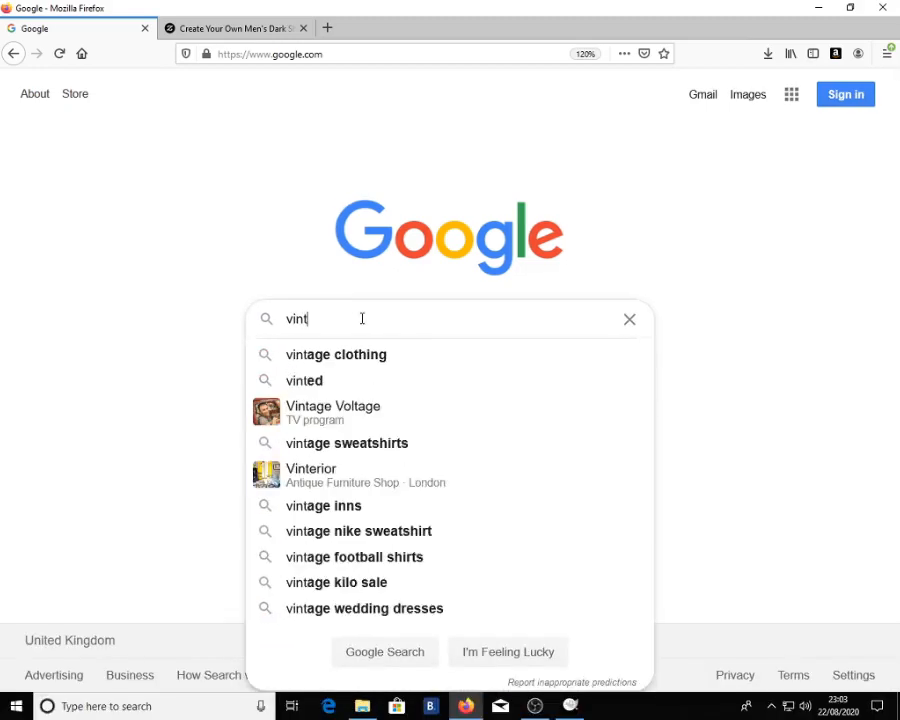
type("age ret")
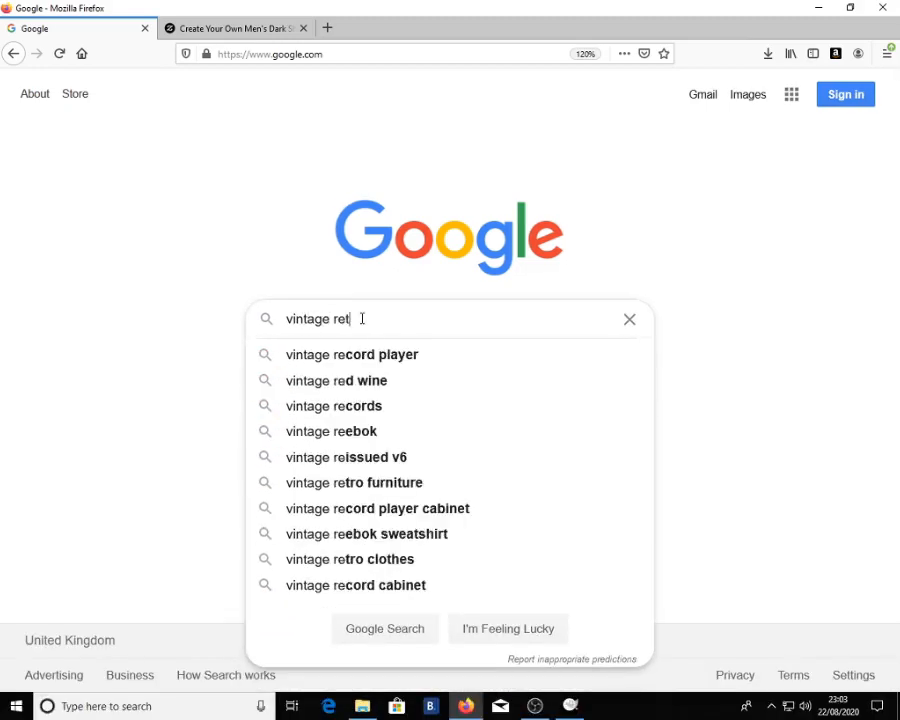
type("ro colo")
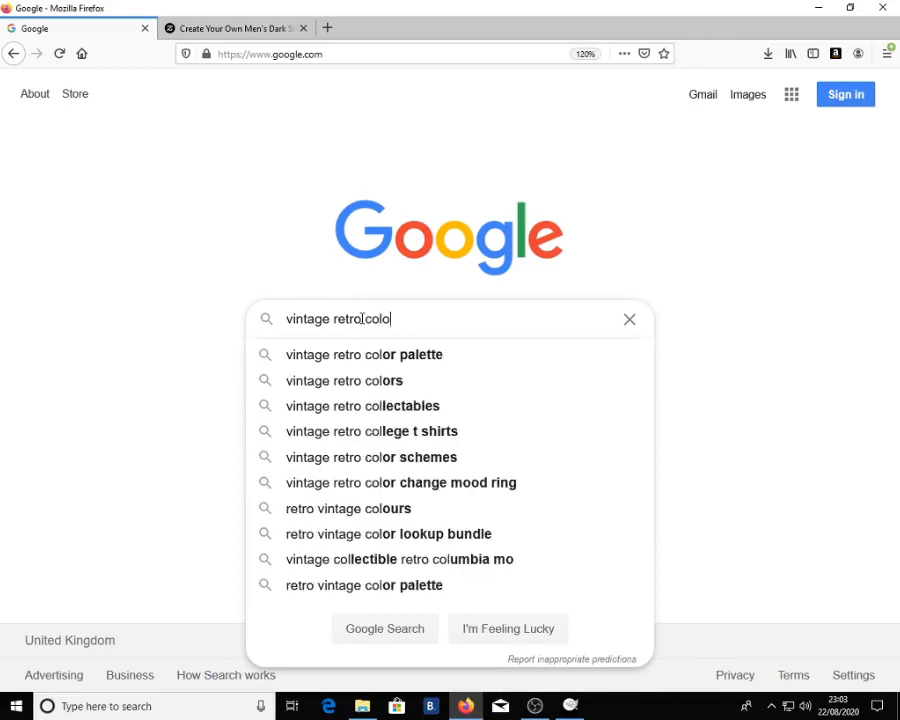
type("ur pallety")
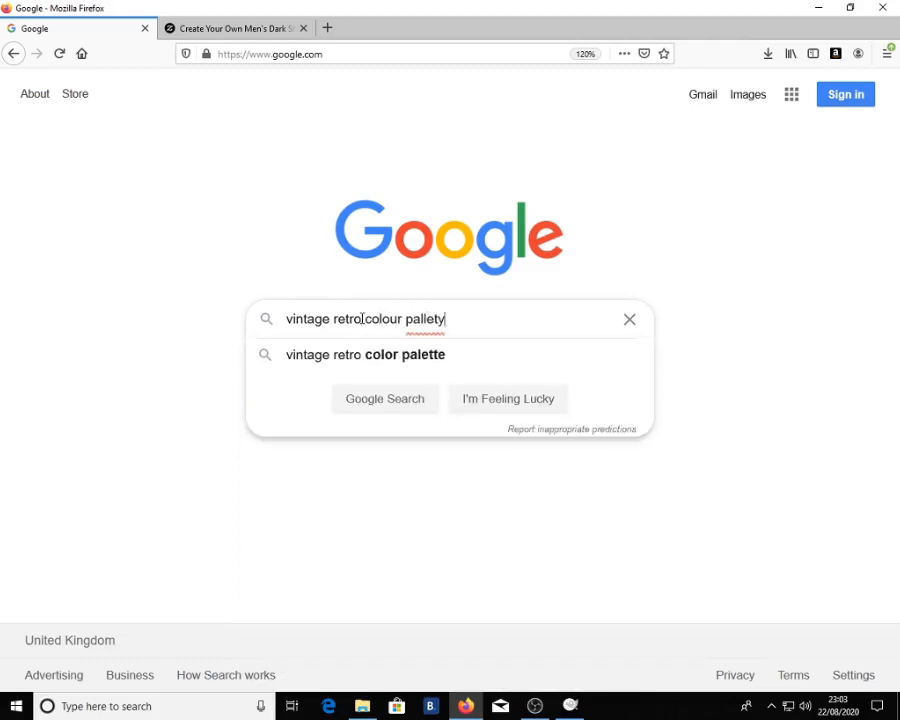
key("BackSpace")
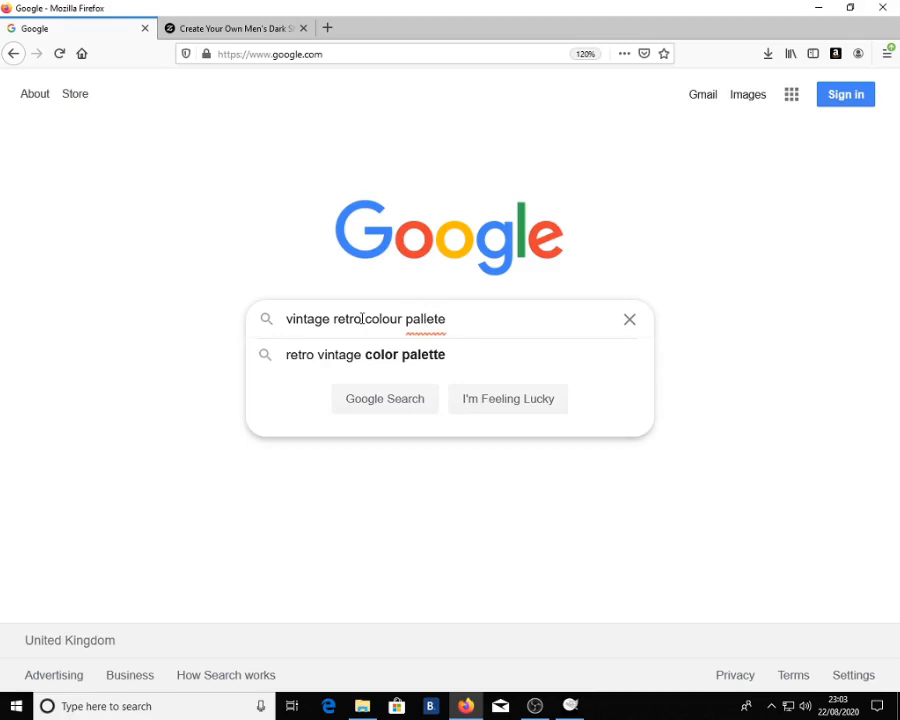
key("Down")
key("Return")
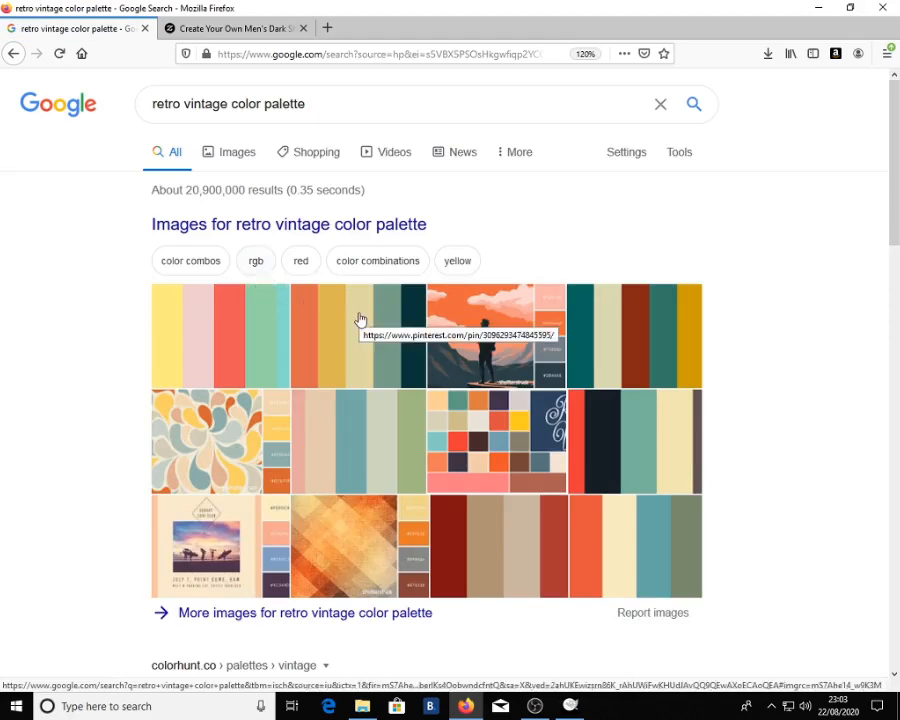
Step: Show the image results, open the Pinterest palette with orange, yellow, cream, sage green and dark teal stripes, and copy the image
left_click(234, 157)
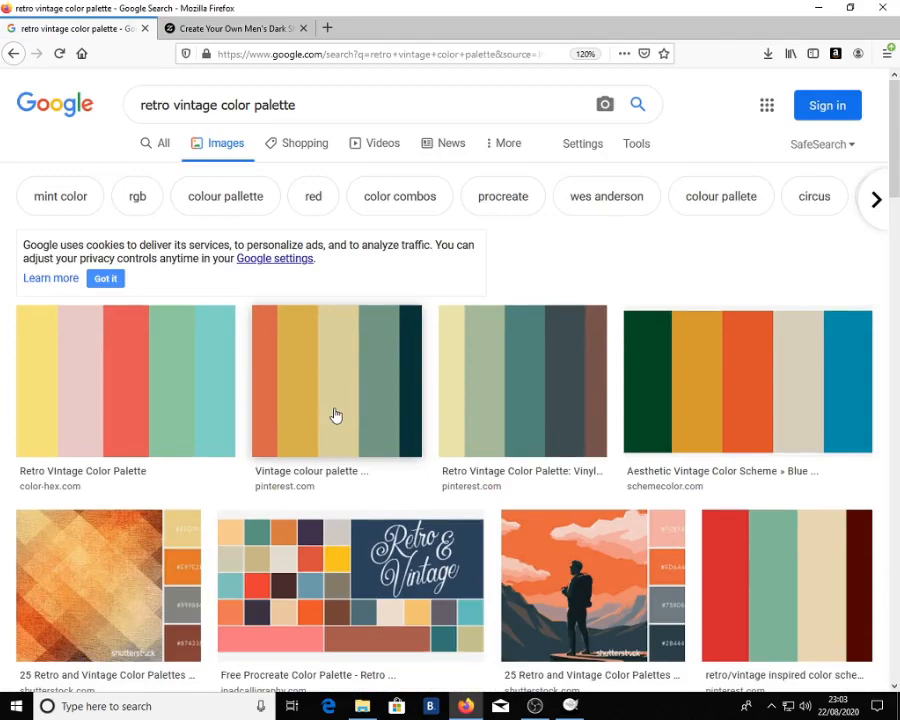
left_click(336, 415)
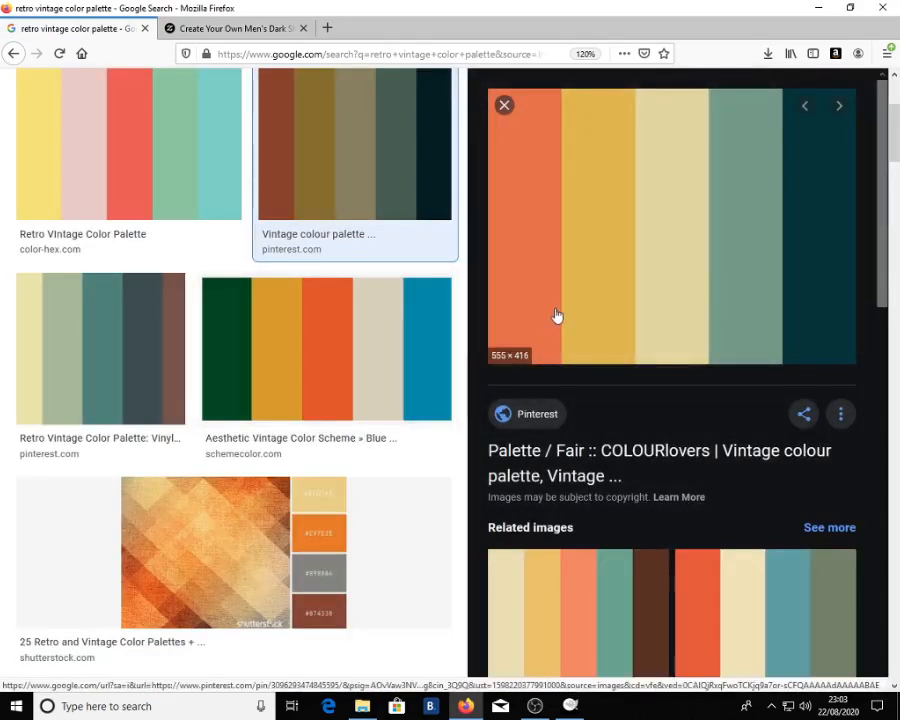
right_click(559, 311)
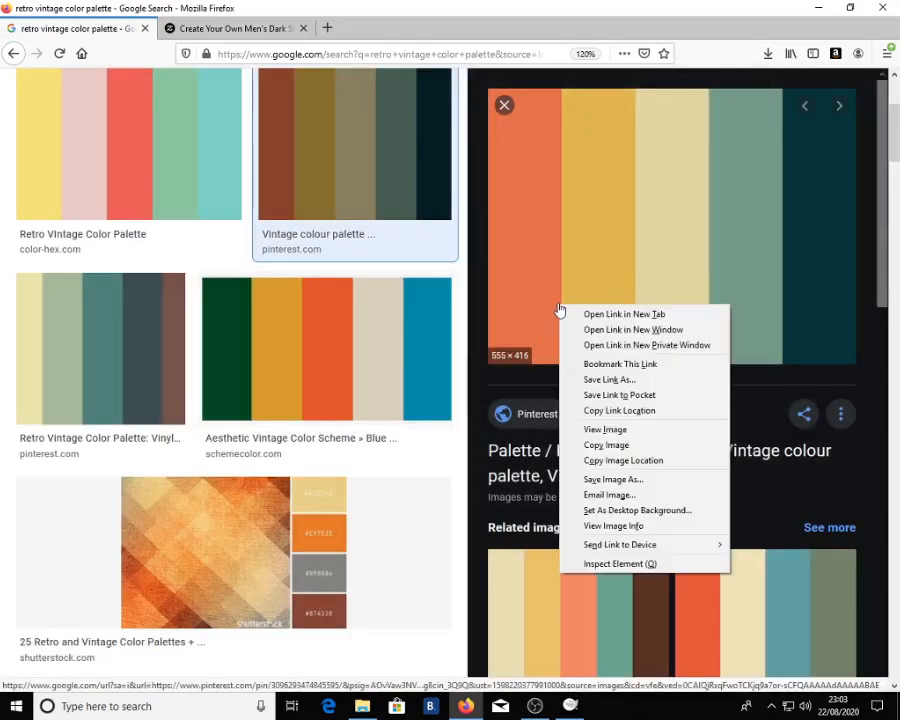
left_click(679, 446)
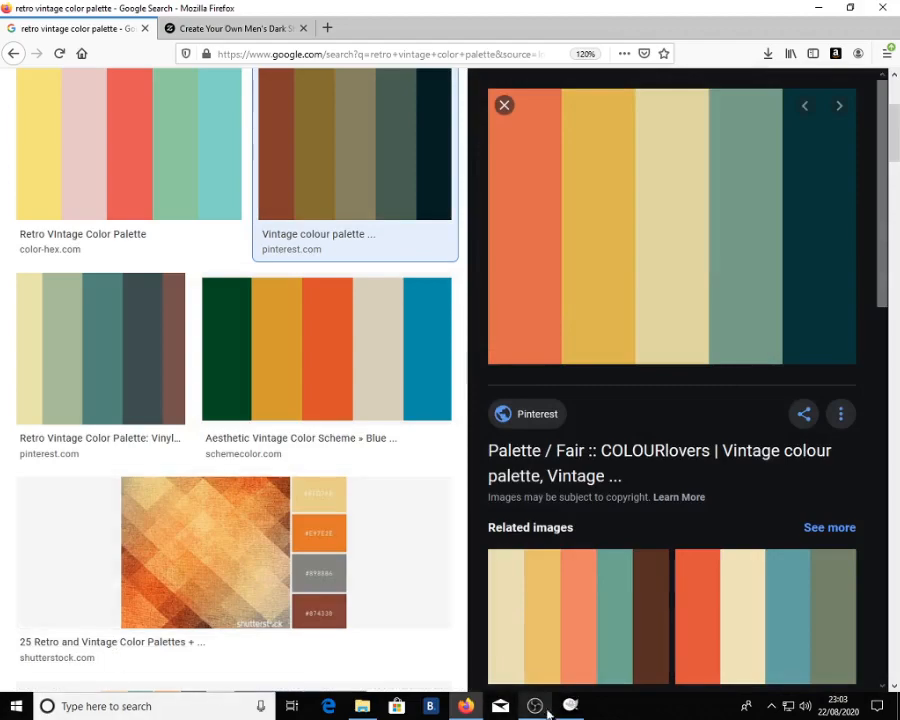
Step: Switch back to GIMP, paste the palette as a new layer and move it into the lower-left corner of the canvas
key("alt+Tab")
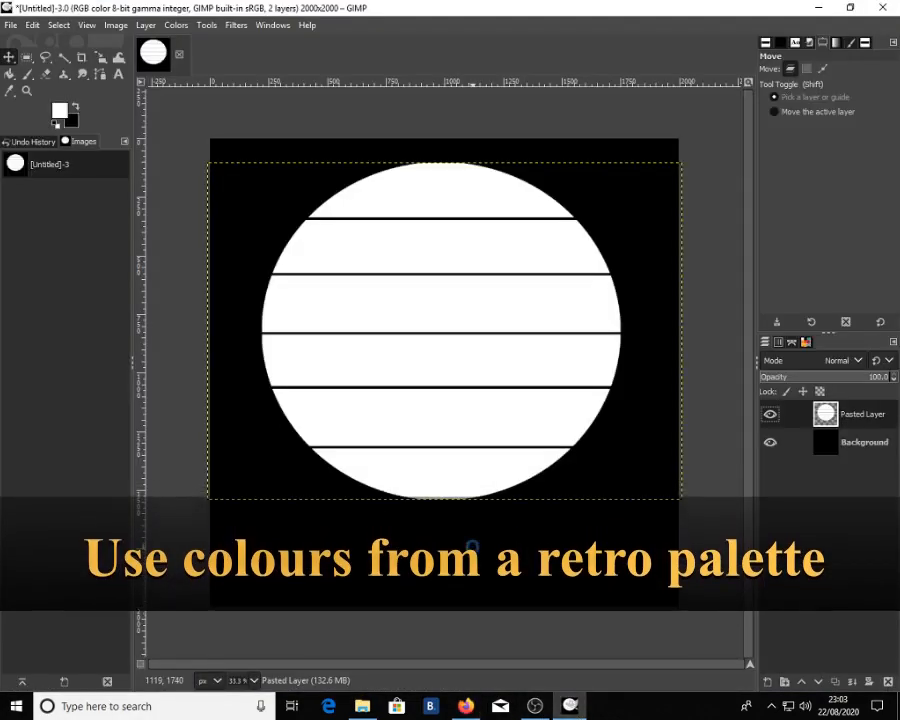
key("ctrl+v")
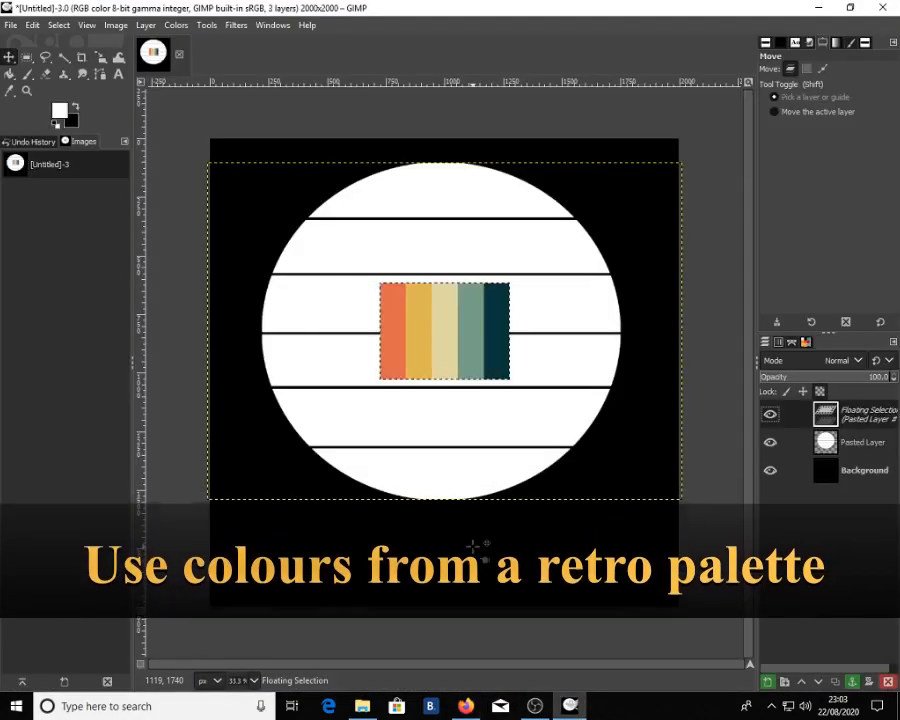
left_click(767, 681)
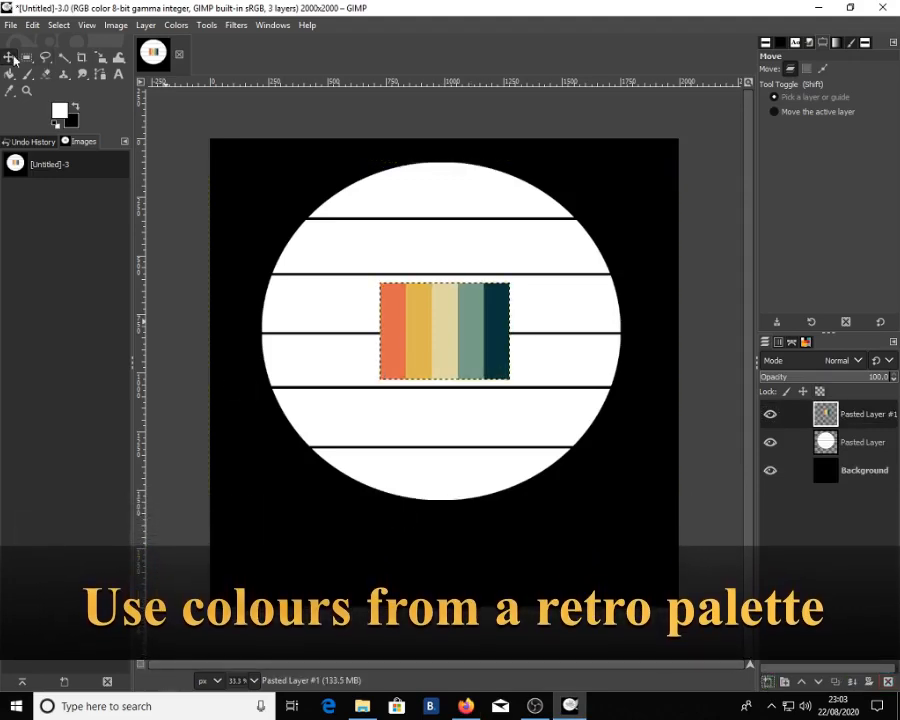
left_click_drag(428, 319, 266, 535)
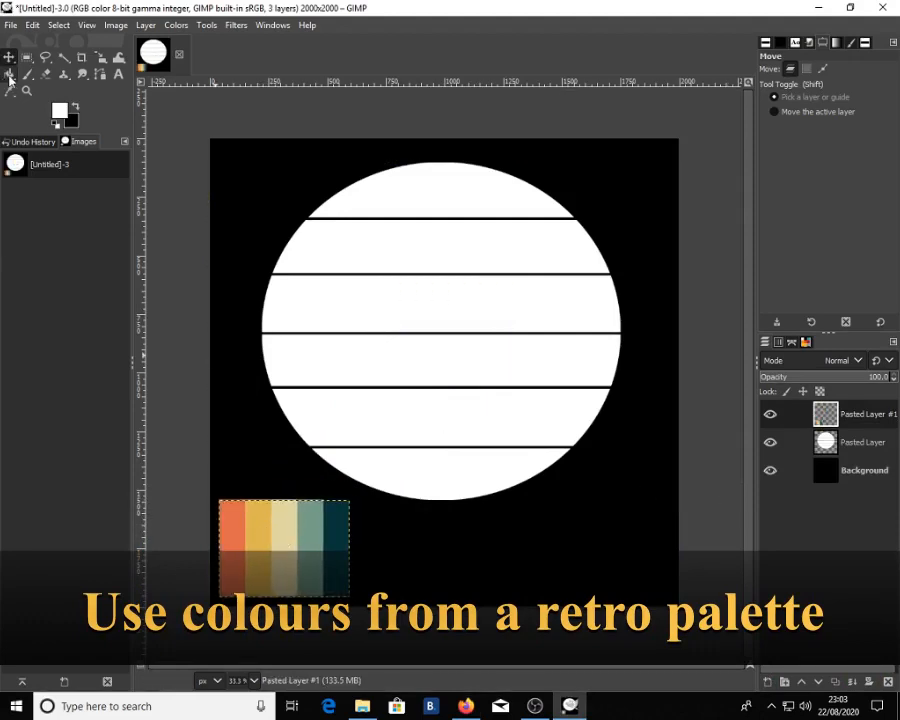
Step: With Bucket Fill, sample the palette's cream colour and fill the circle's top band on the circle layer
left_click(9, 75)
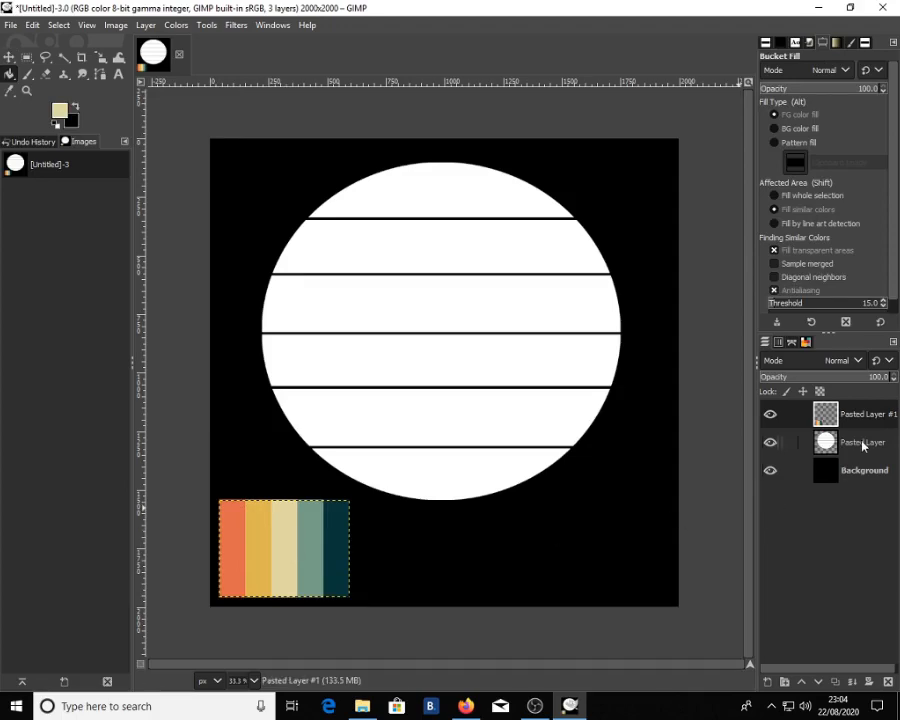
left_click(818, 442)
left_click(409, 209)
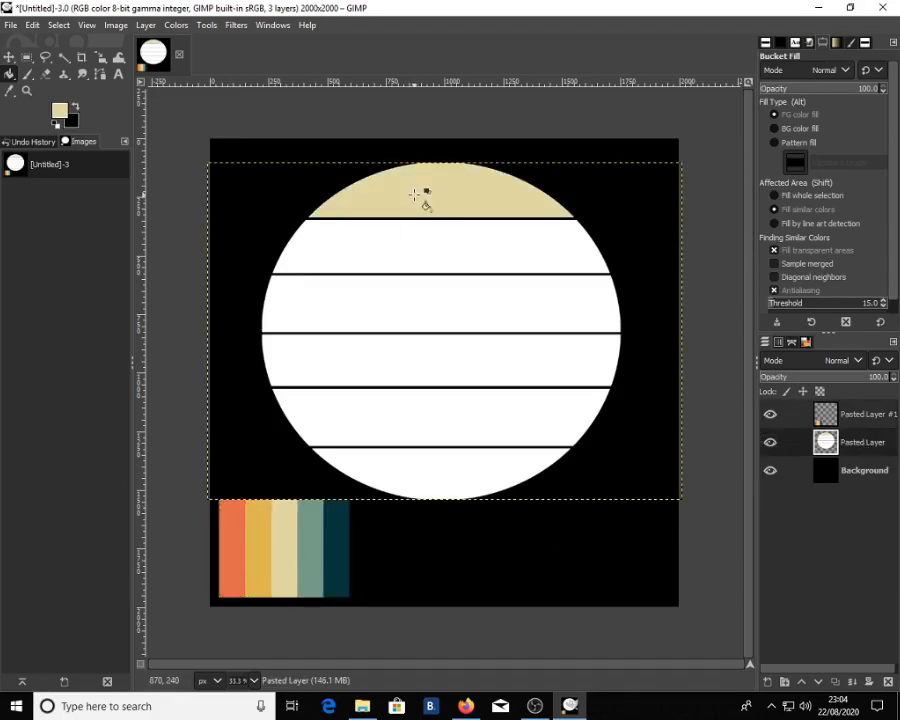
Step: Sample the orange stripe from the palette layer and fill the circle's second band from the top on the circle layer
left_click(853, 418)
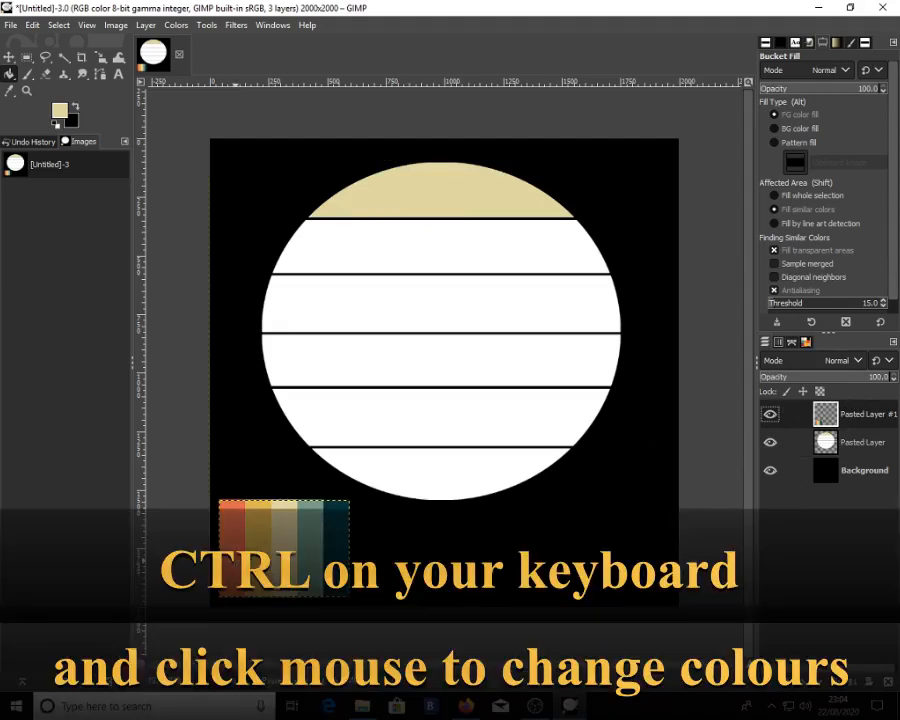
left_click(232, 540, "ctrl")
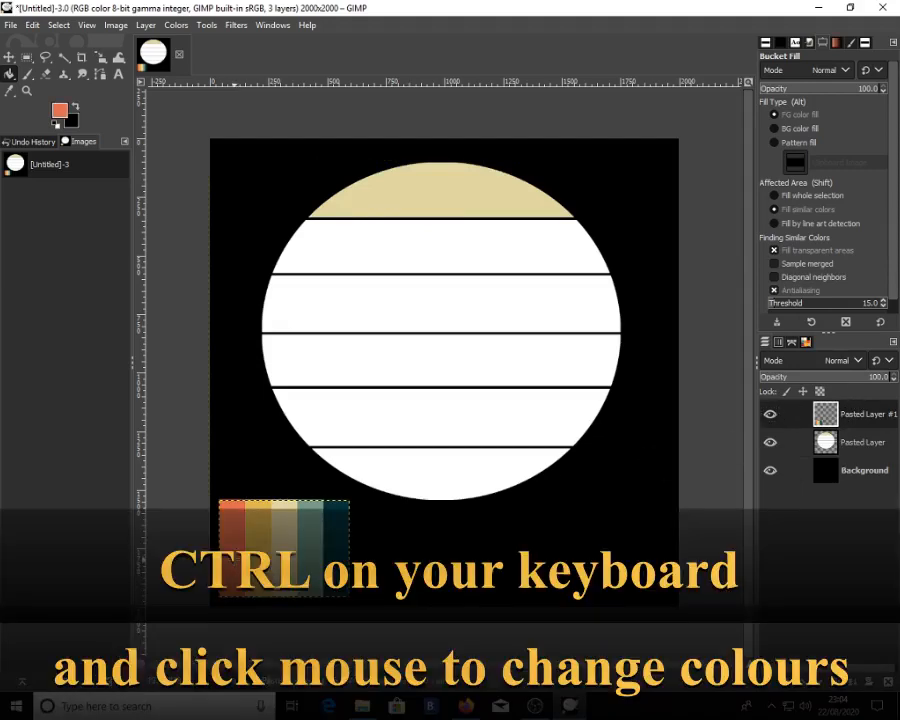
left_click(853, 436)
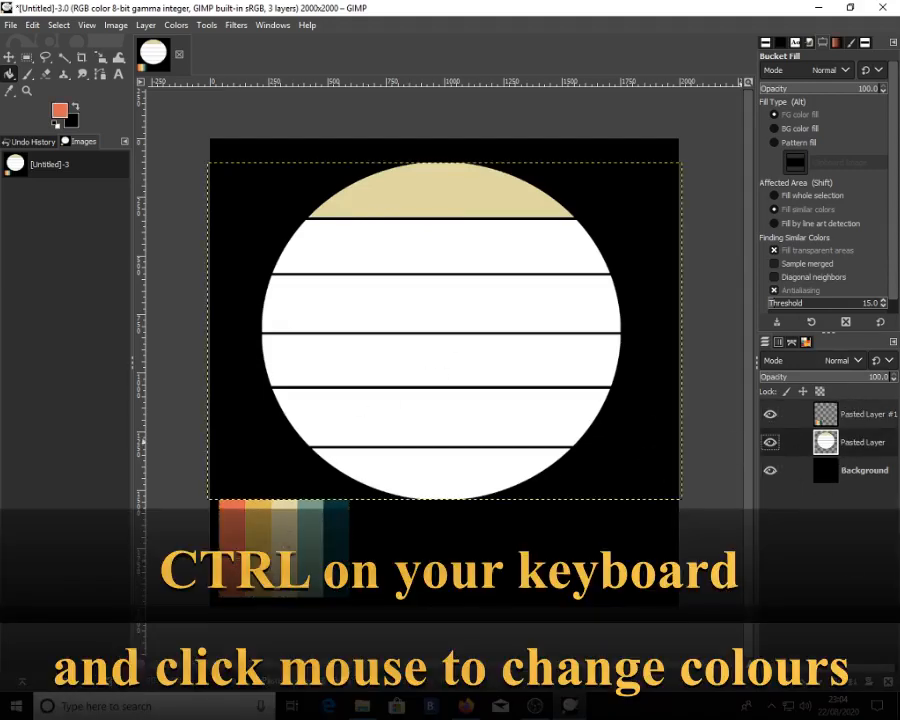
left_click(421, 246)
Step: Sample the yellow stripe from the palette layer and fill the circle's third band from the top on the circle layer
left_click(860, 422)
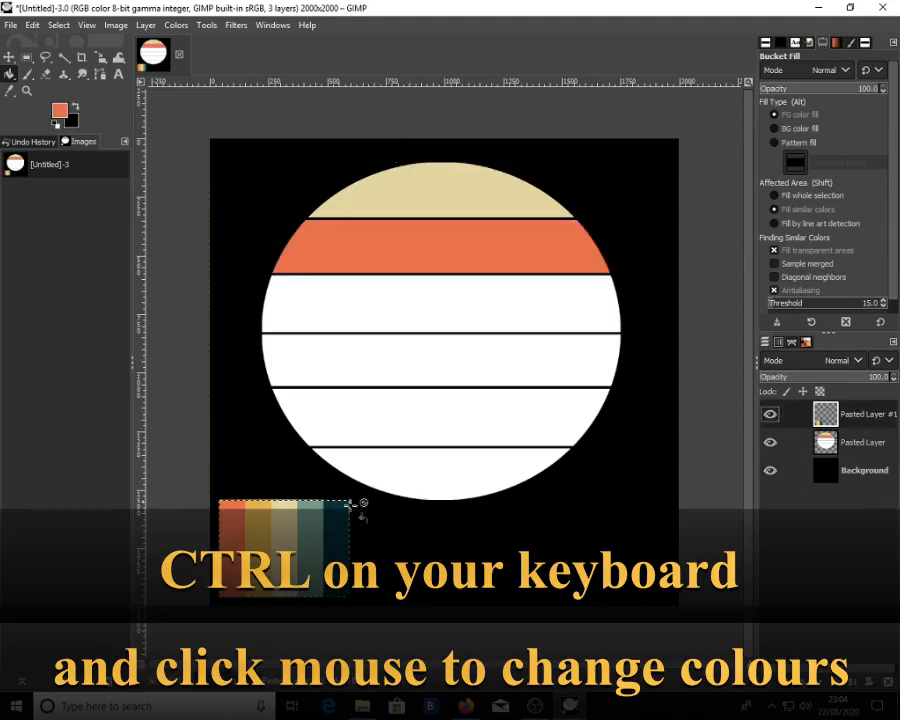
left_click(257, 545, "ctrl")
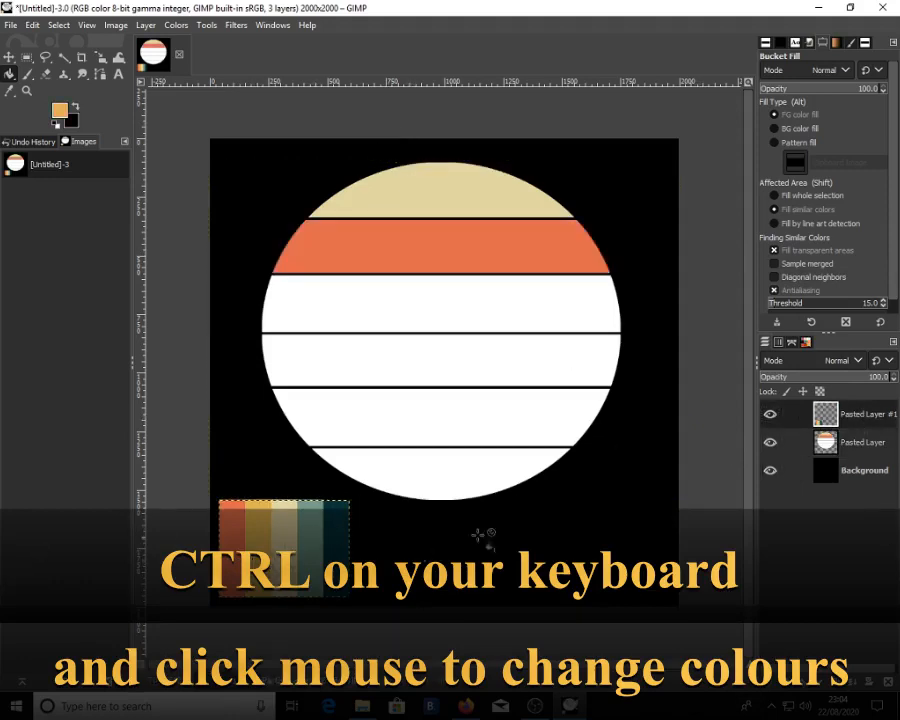
left_click(868, 441)
left_click(463, 298)
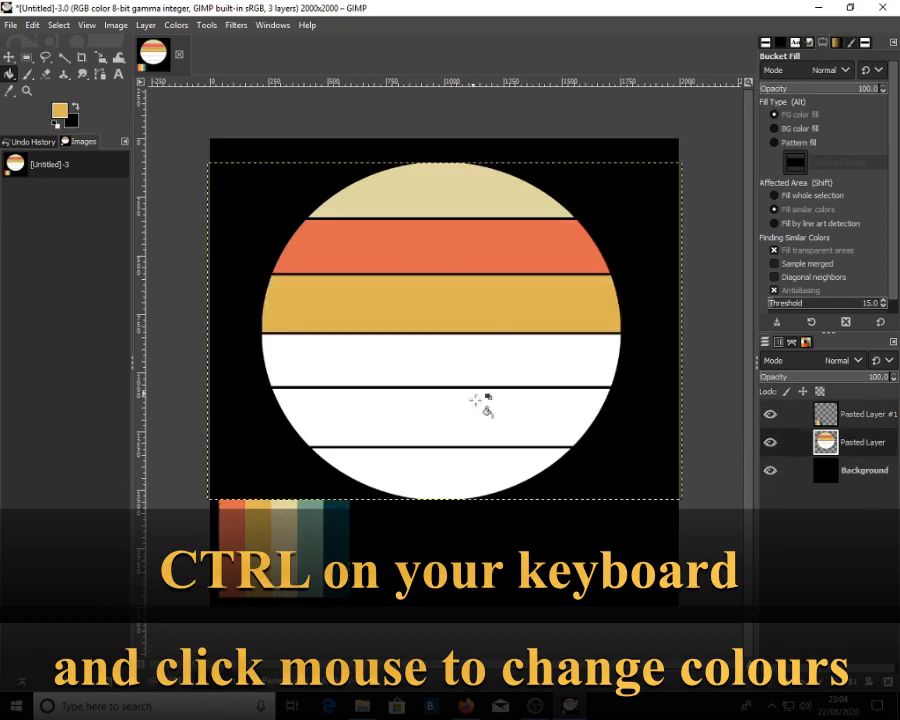
Step: Sample the dark teal stripe from the palette layer and fill the circle's fourth band from the top on the circle layer
left_click(824, 420)
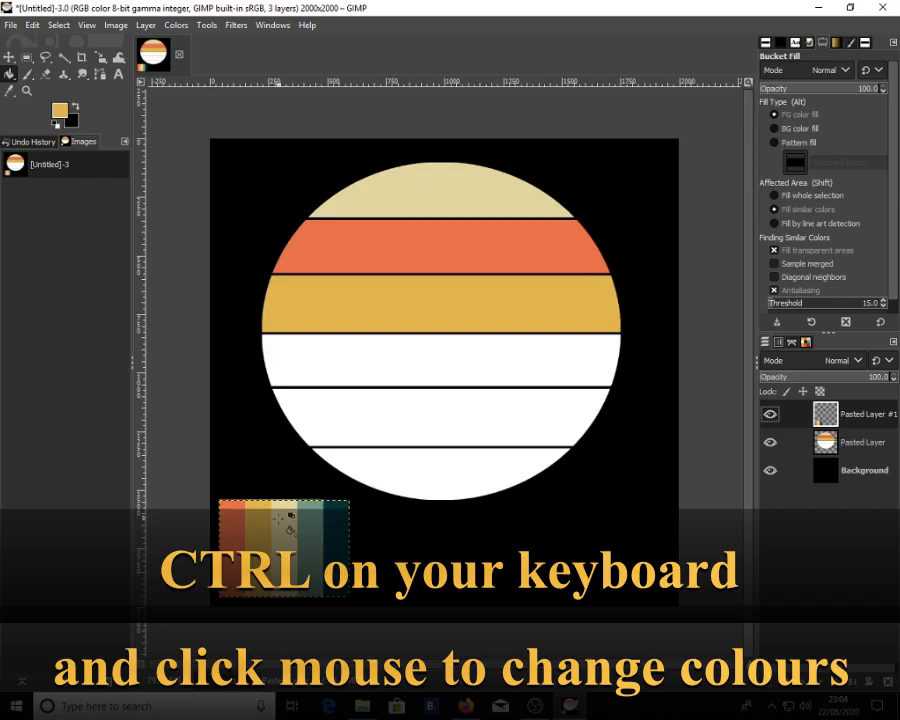
left_click(333, 545, "ctrl")
left_click(862, 442)
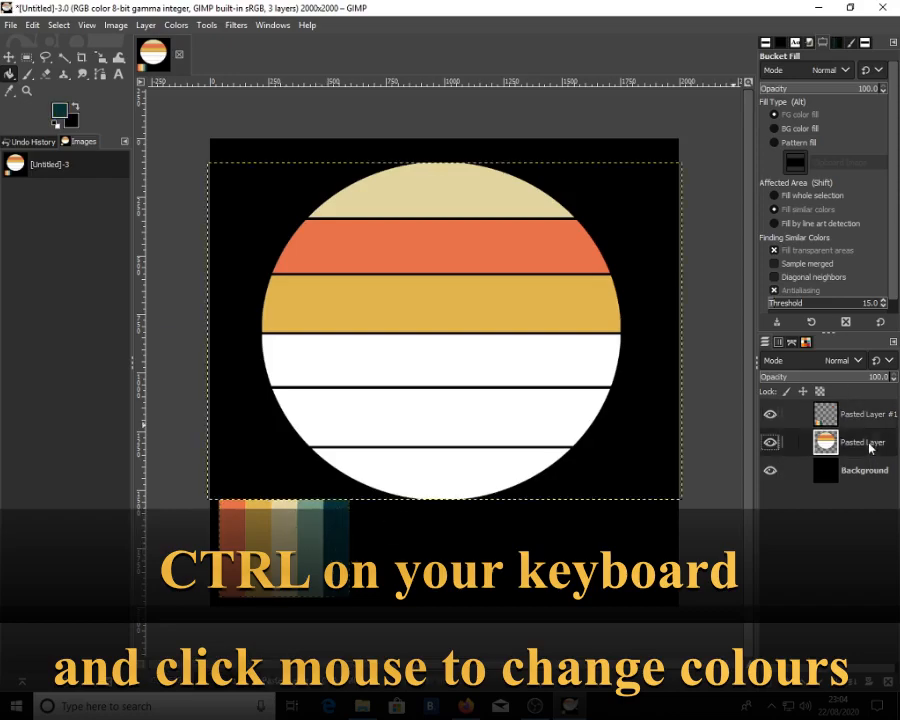
left_click(490, 358)
Step: Sample the sage green stripe from the palette layer and fill the circle's fifth band from the top on the circle layer
left_click(888, 420)
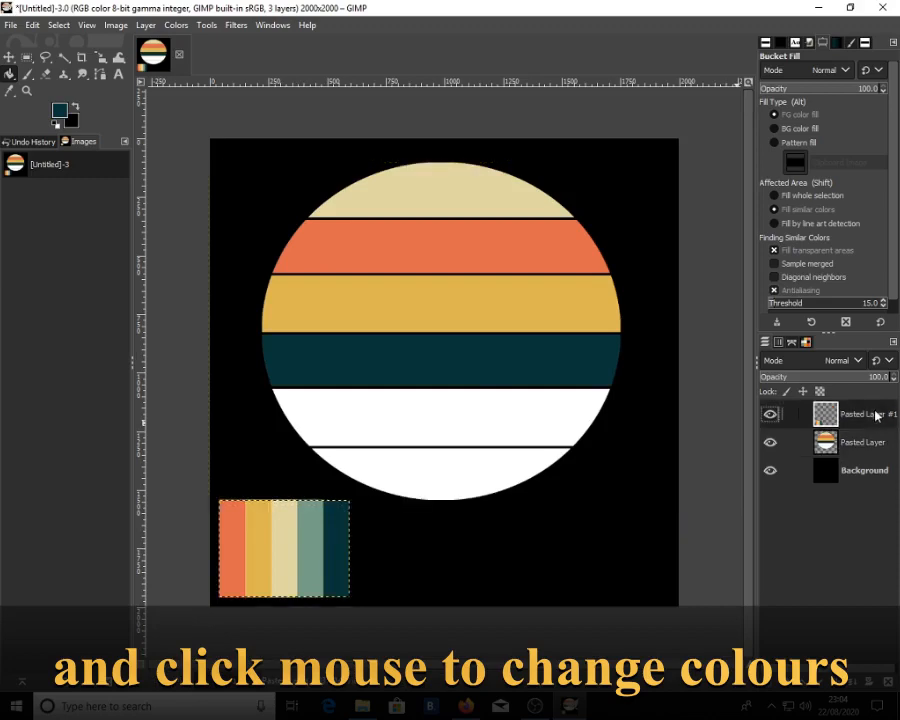
left_click(311, 533, "ctrl")
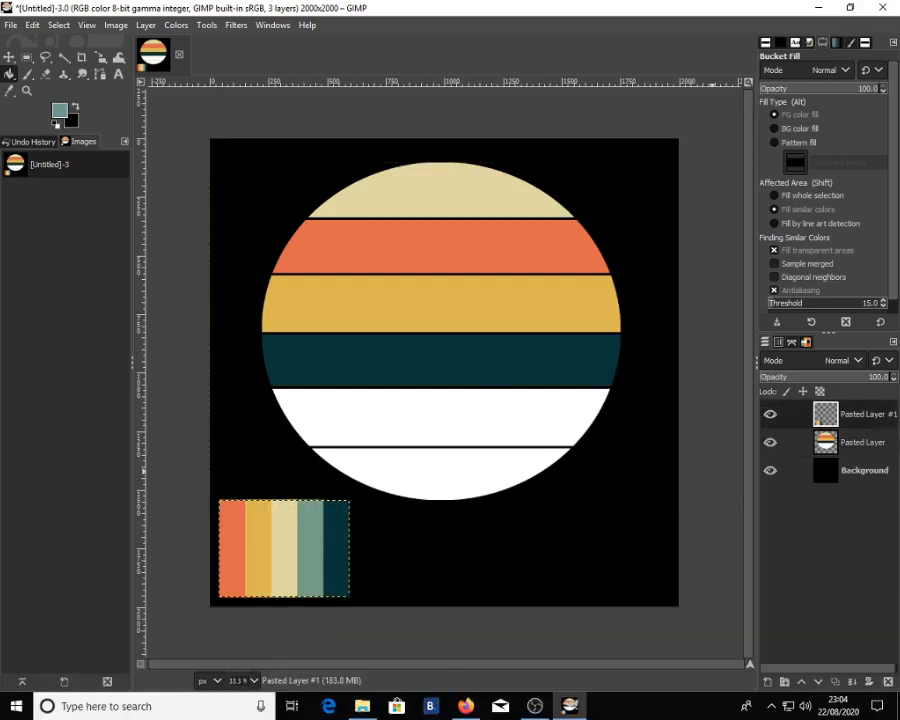
left_click(855, 444)
left_click(512, 424)
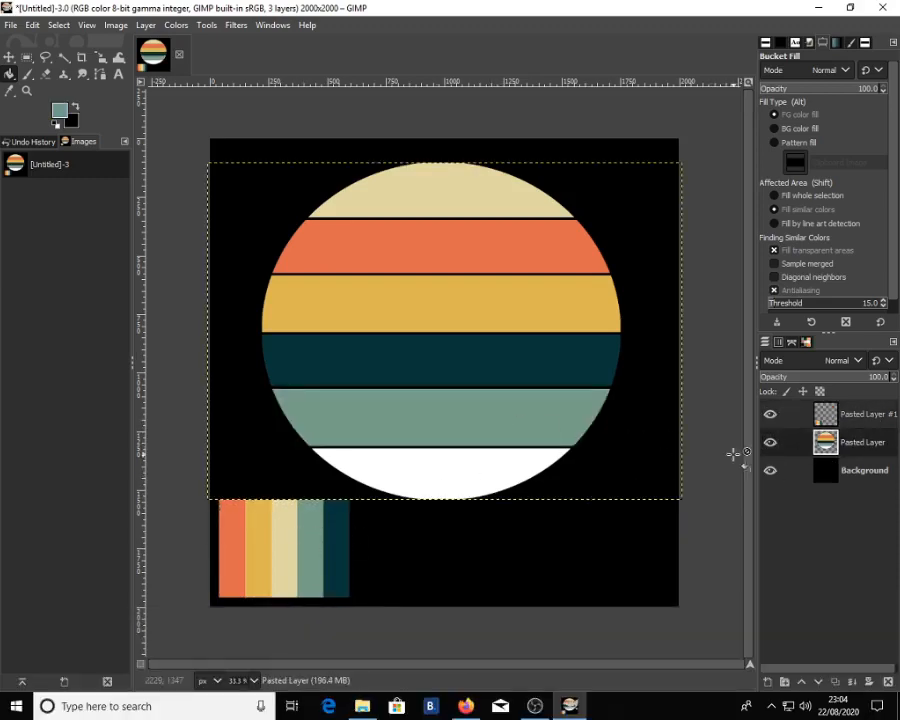
Step: Sample the cream stripe from the palette layer and fill the circle's lowest band on the circle layer
left_click(864, 418)
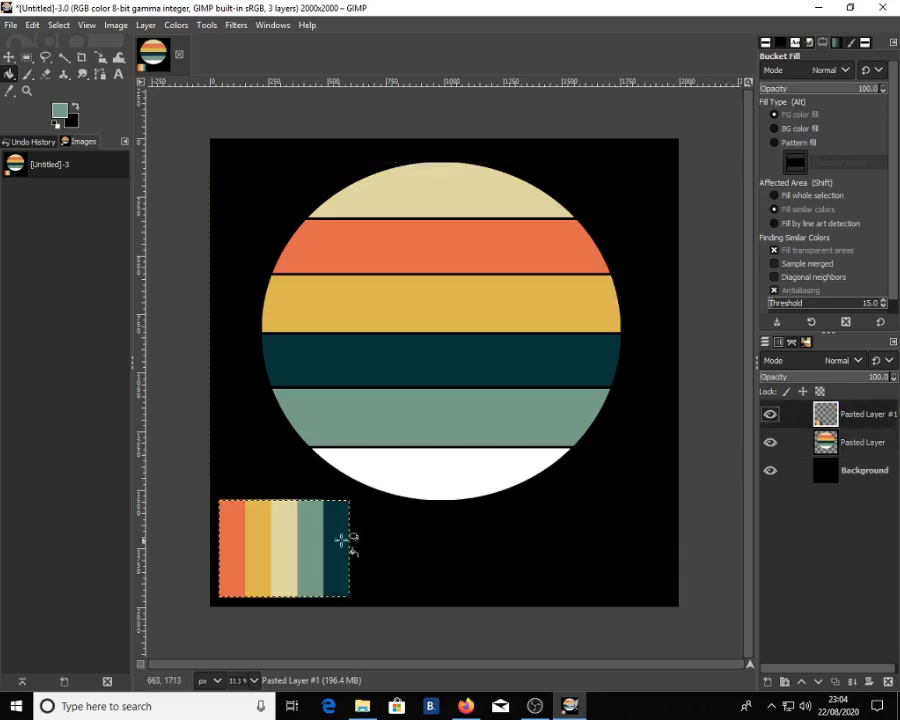
left_click(288, 540, "ctrl")
left_click(885, 446)
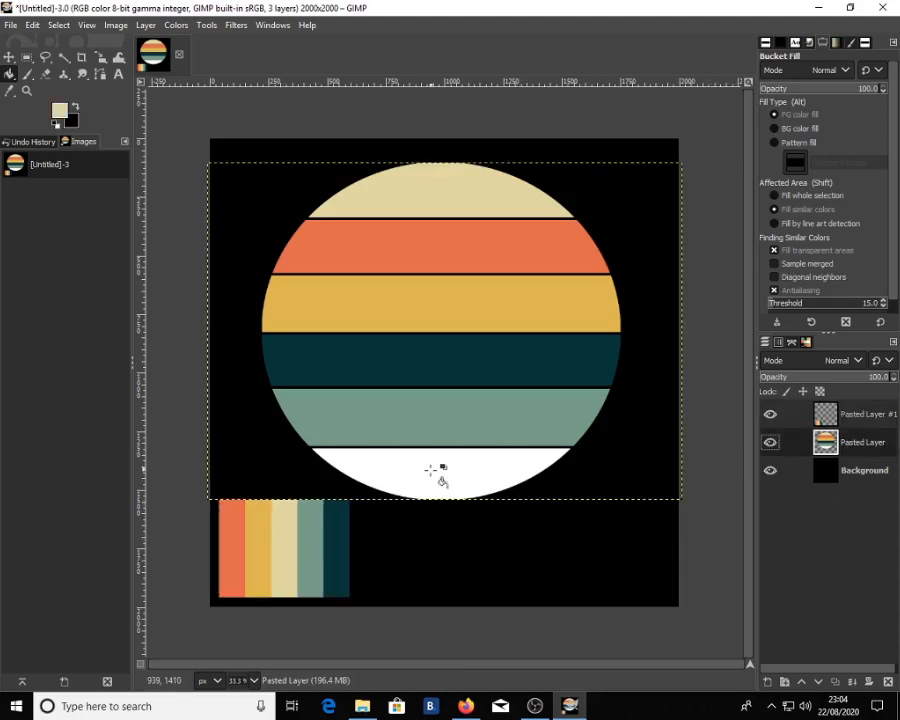
left_click(438, 474)
Step: Delete the palette layer, Pasted Layer #1
left_click(890, 424)
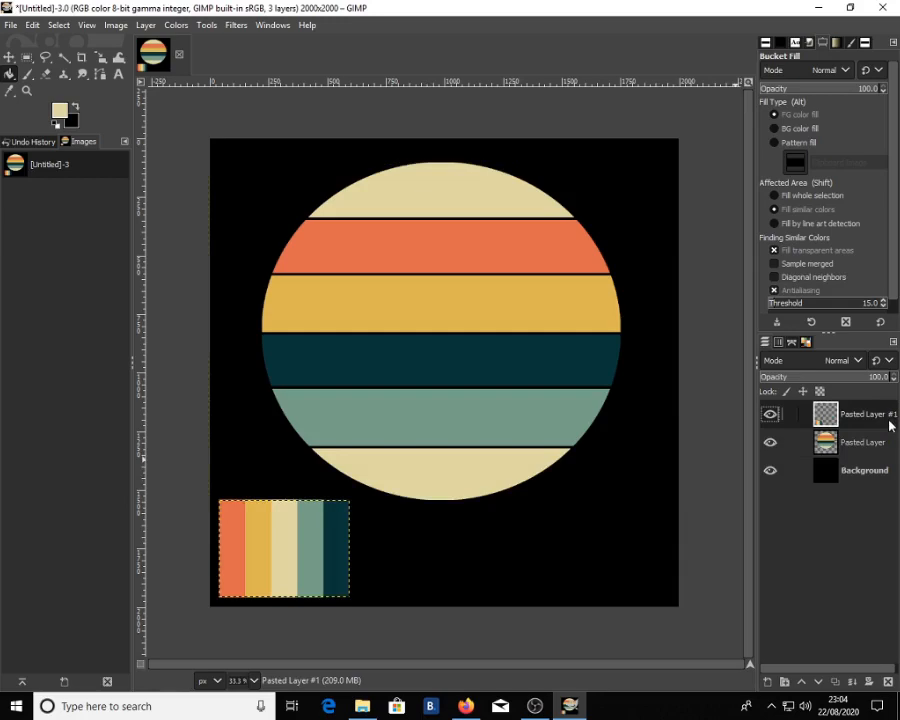
right_click(846, 419)
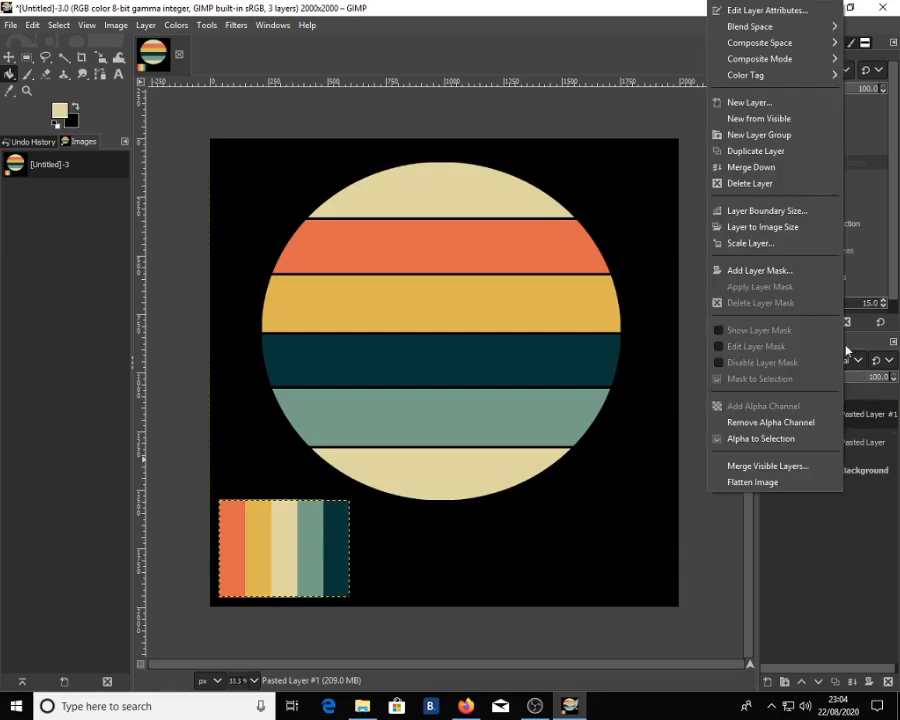
left_click(792, 184)
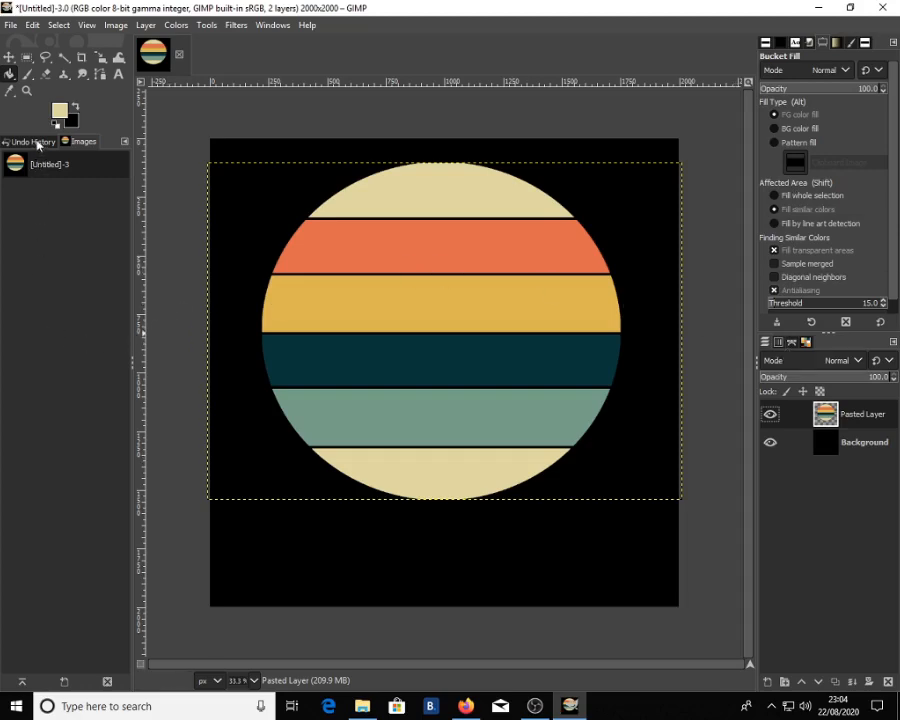
Step: Switch to the Paintbrush and choose the Grunge_ila.abr-007 brush from the grunge brushes
left_click(27, 74)
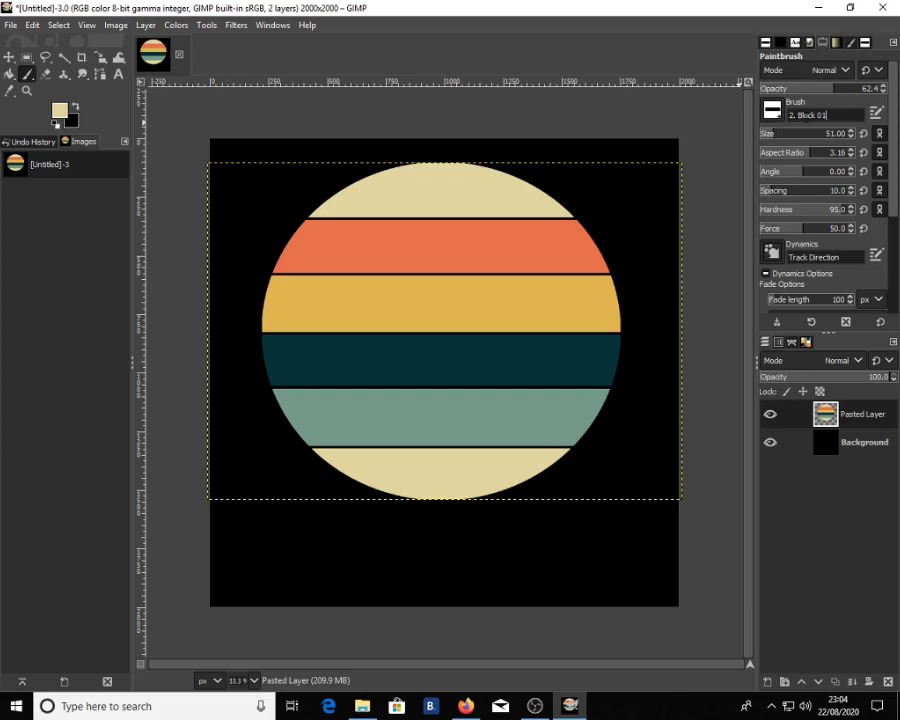
left_click_drag(825, 115, 713, 117)
type("grun")
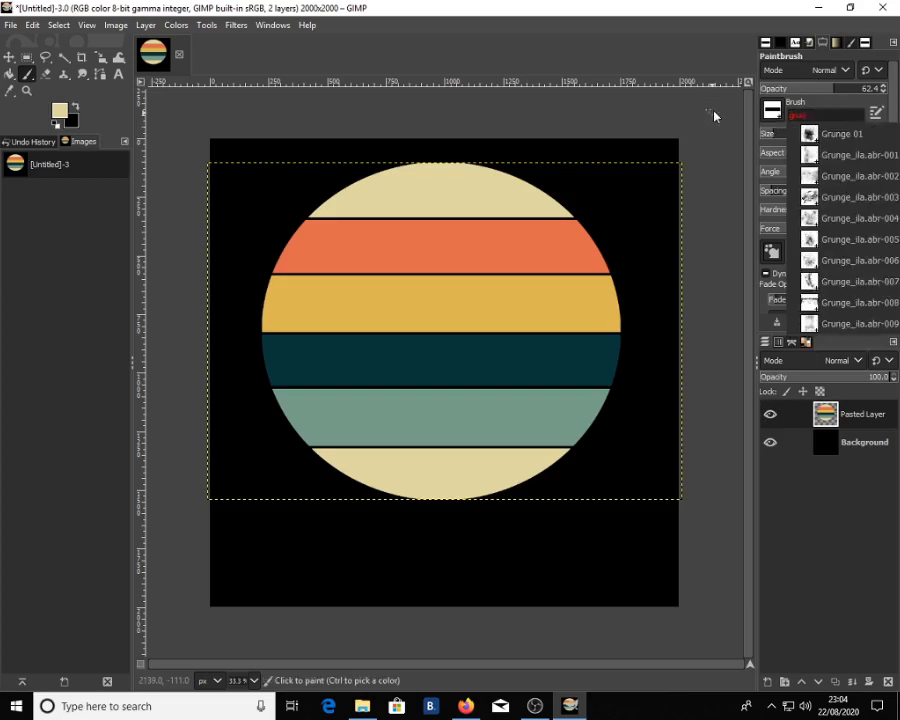
key("Return")
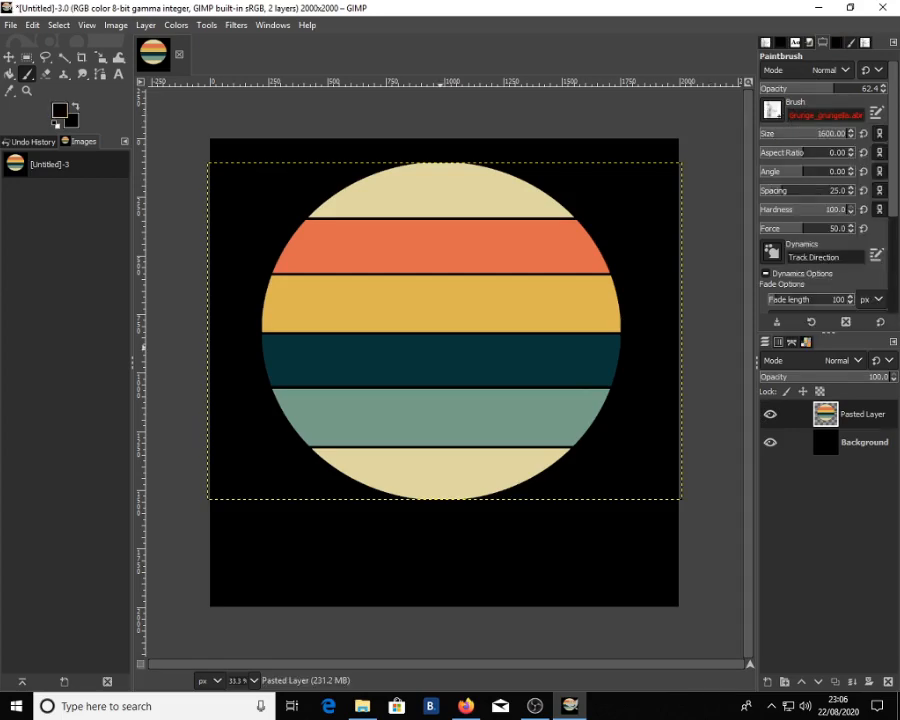
type("g")
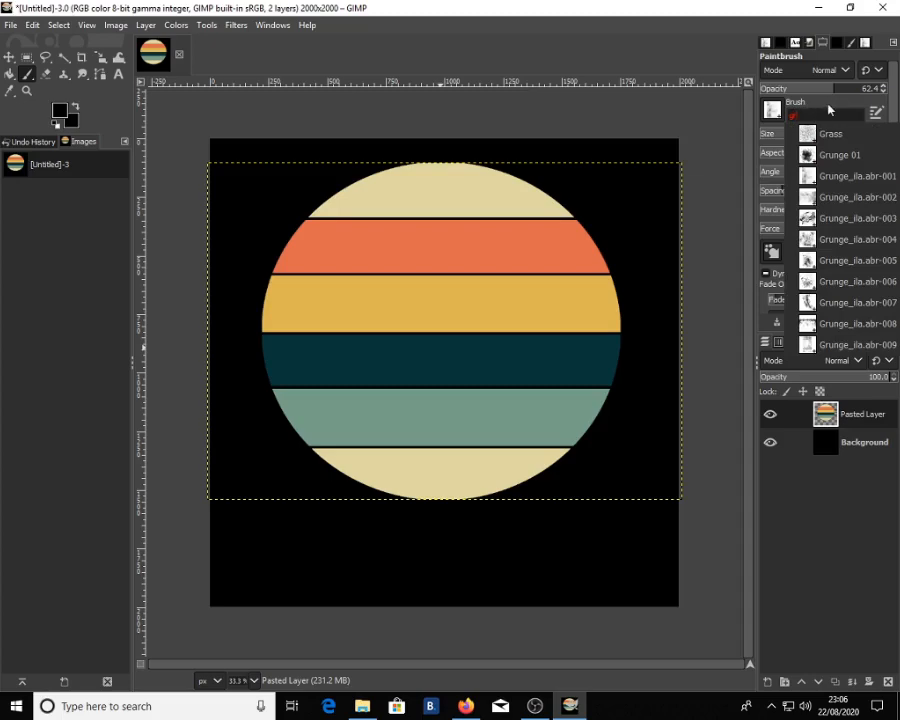
left_click(858, 302)
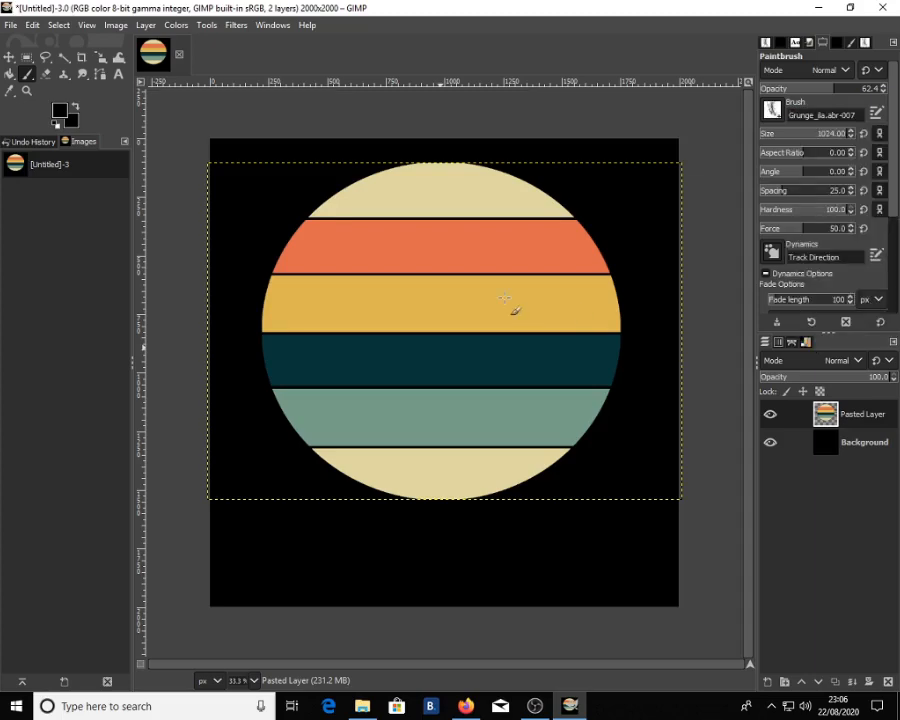
left_click(465, 308)
key("ctrl+z")
left_click_drag(466, 307, 470, 300)
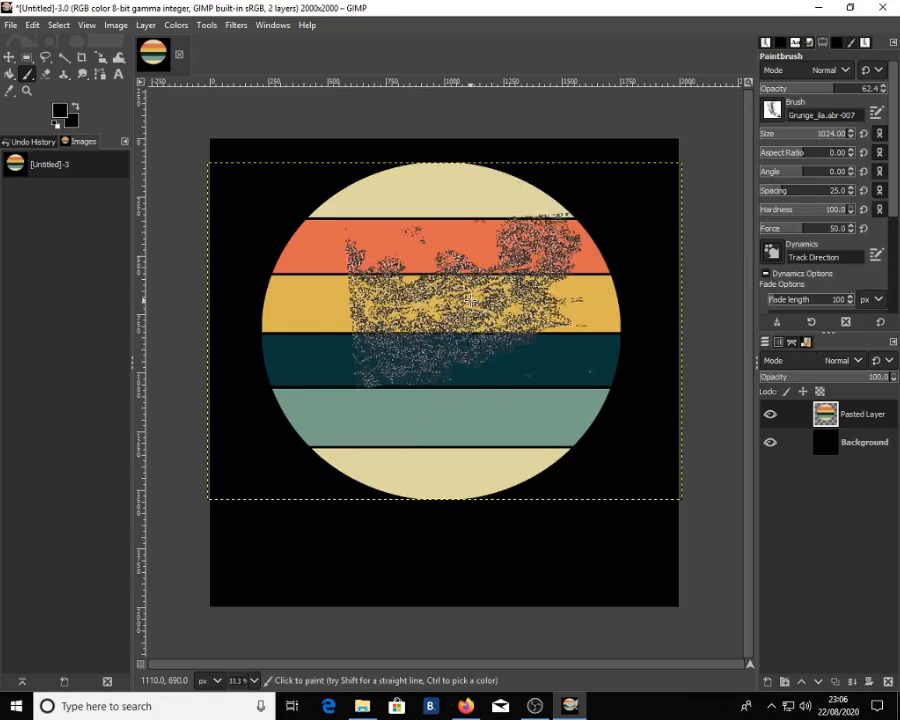
key("ctrl+z")
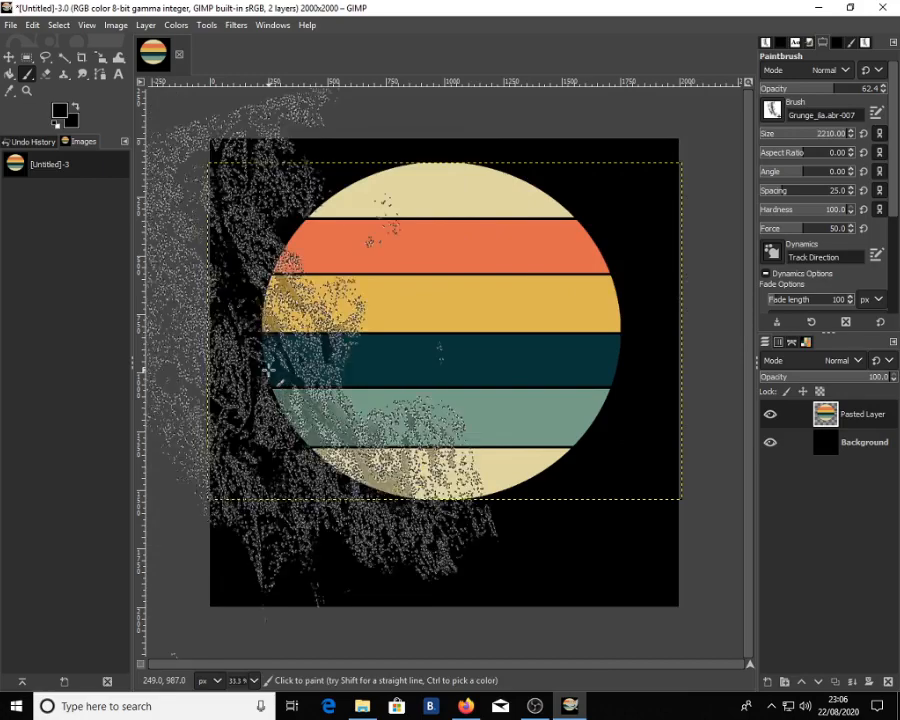
Step: Stamp the black grunge brush at size 2210 over the circle's lower-left and upper-right edges to distress the bands
left_click(268, 369)
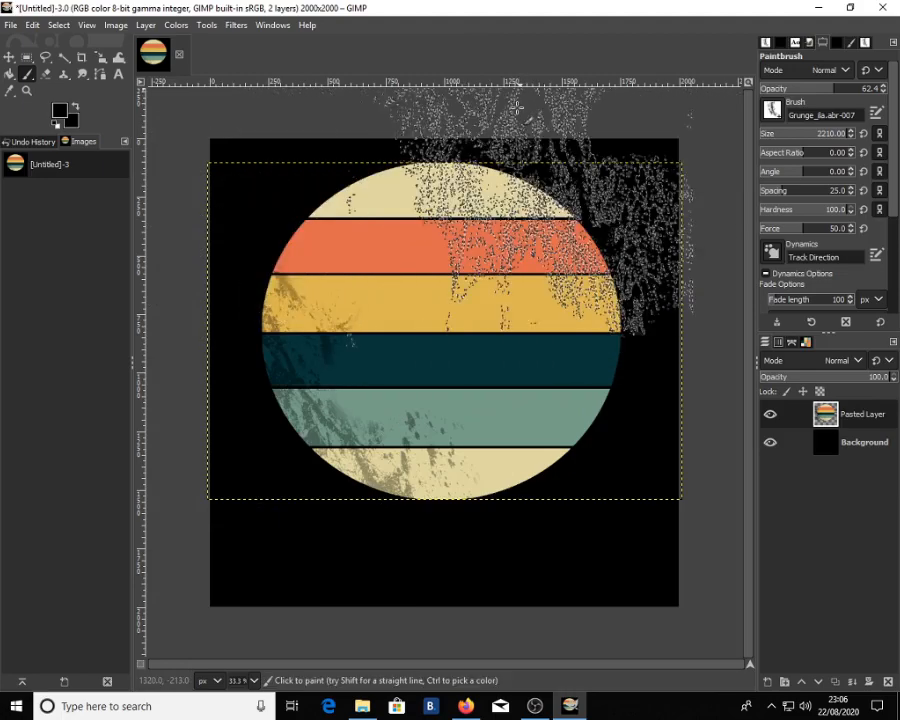
left_click(516, 107)
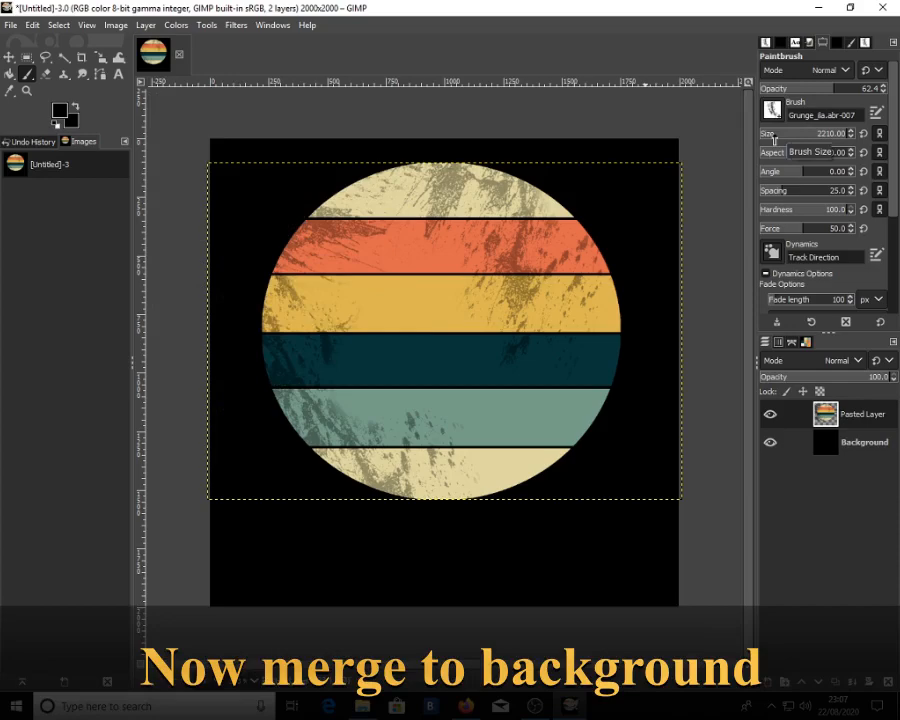
Step: Merge the circle layer down into the background, then delete the surrounding black area with Fuzzy Select and clear the selection
right_click(879, 419)
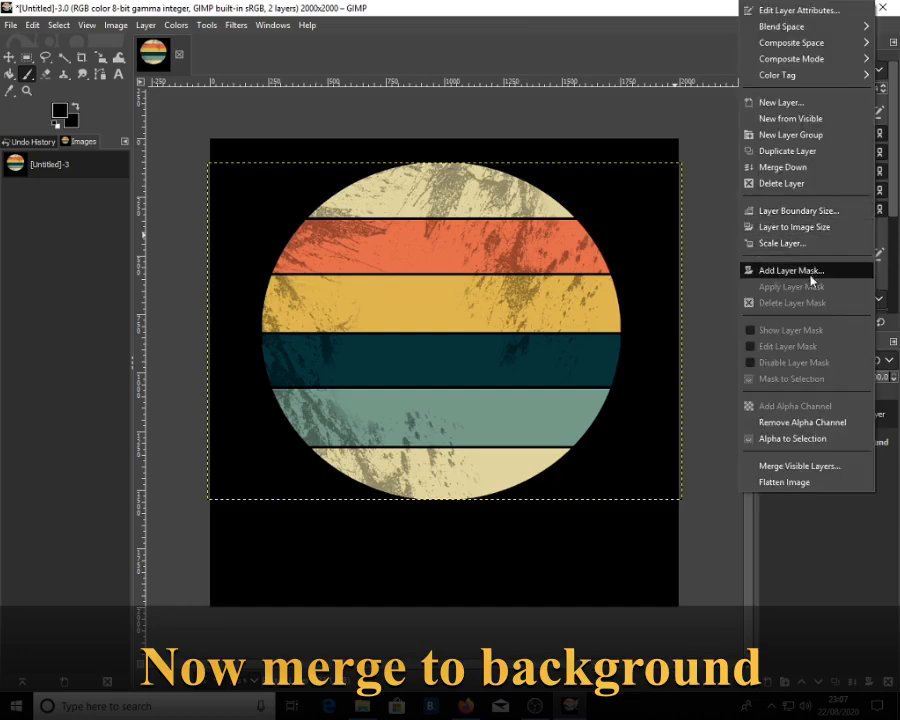
left_click(785, 167)
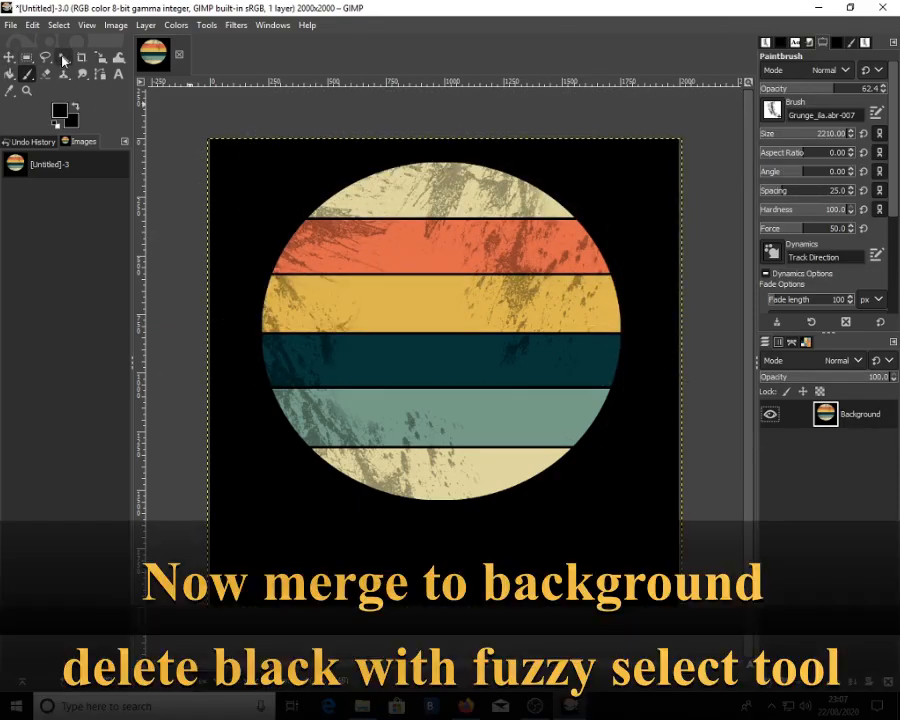
left_click(63, 59)
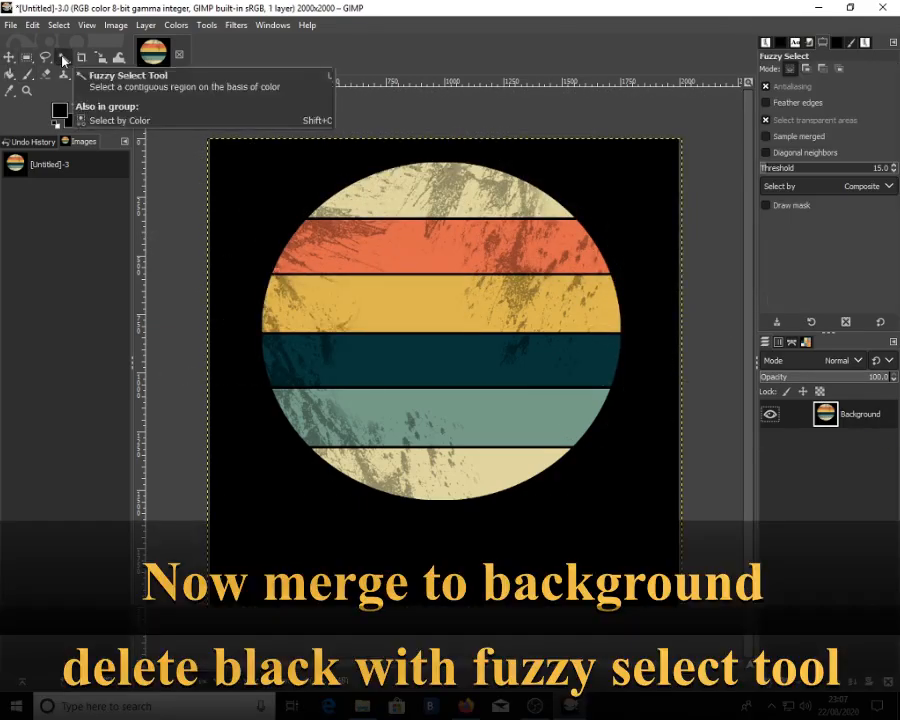
left_click(247, 160)
key("Delete")
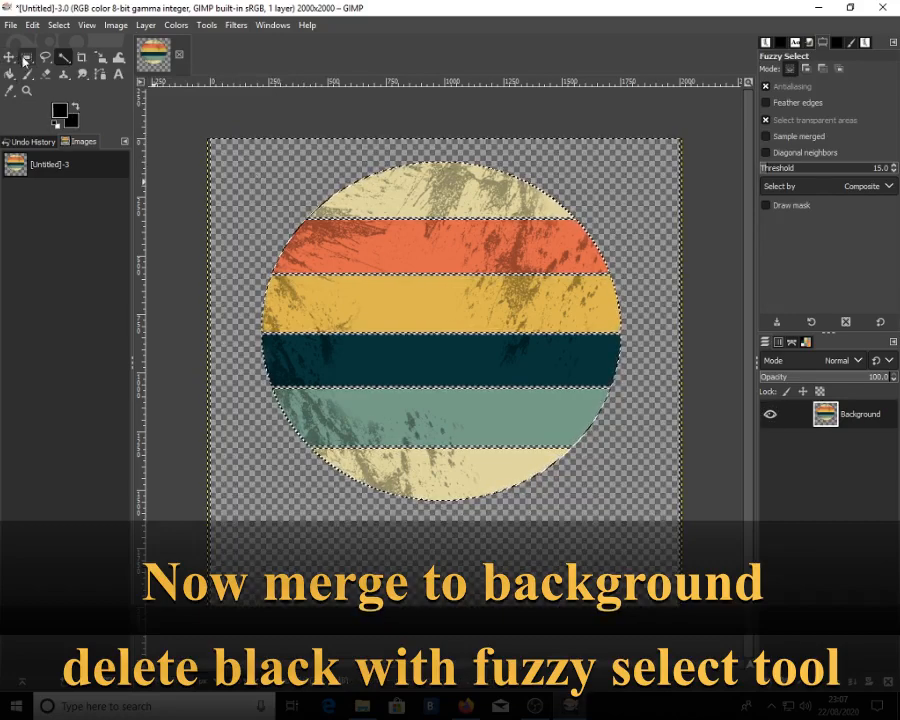
key("r")
left_click(258, 124)
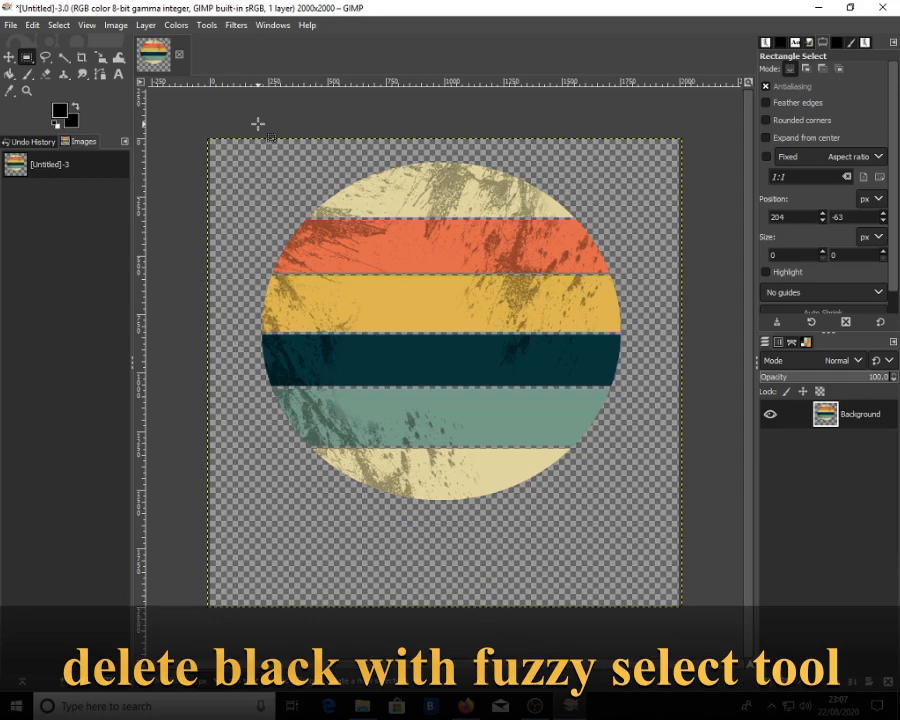
Step: Undo the deletion of the black area, its selection and the layer merge
key("ctrl")
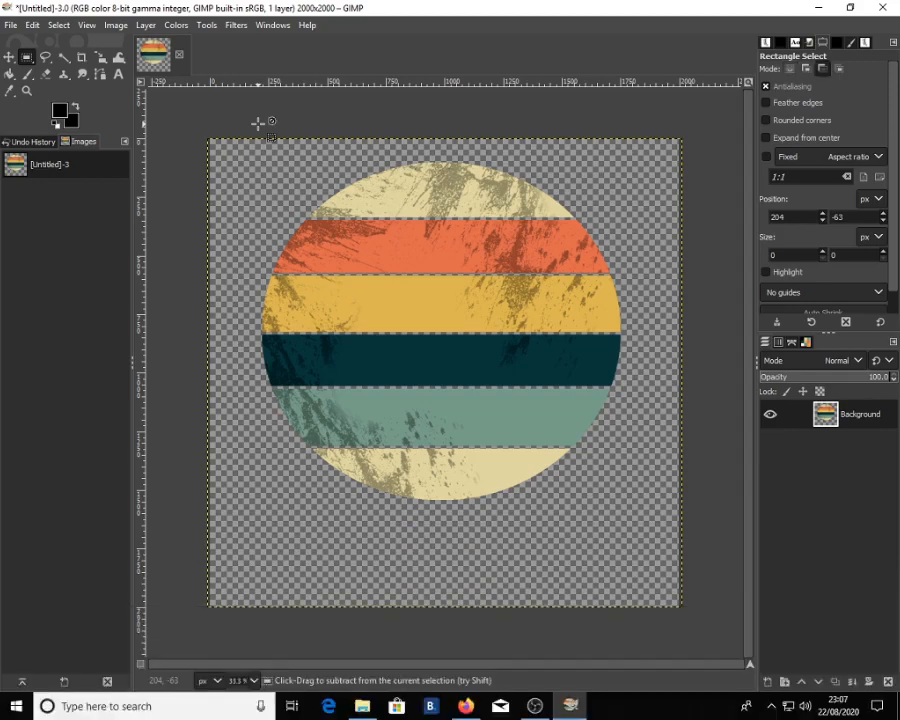
key("ctrl+z")
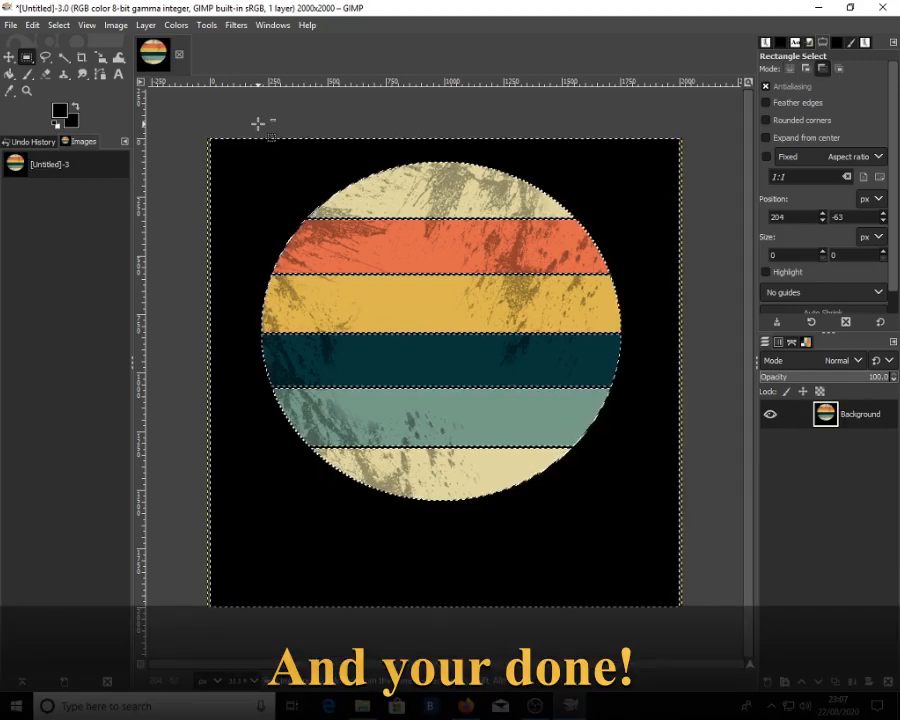
key("shift+ctrl+a")
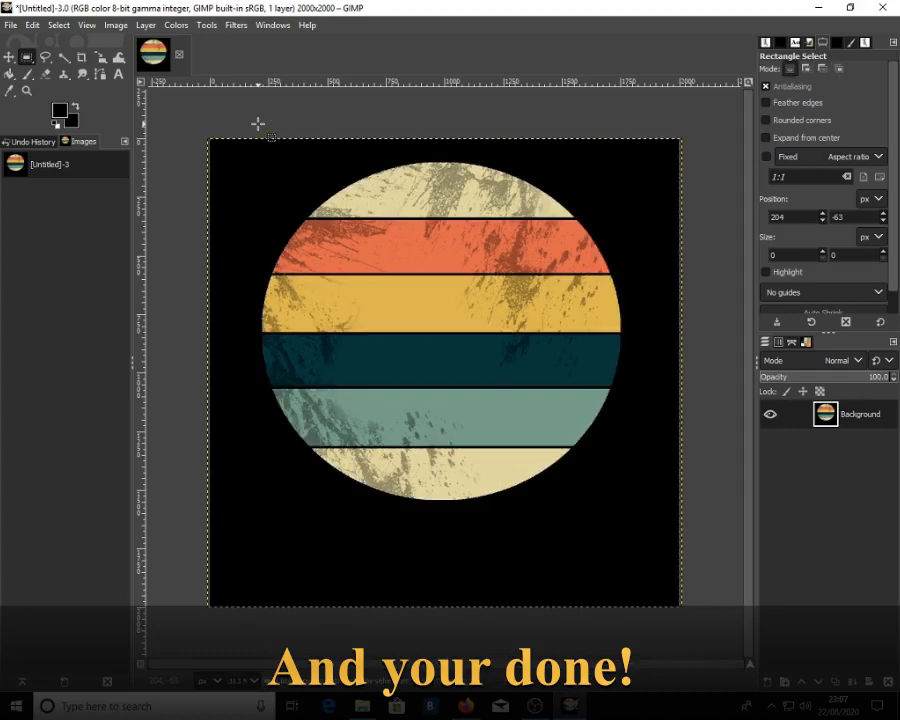
key("ctrl+shift+v")
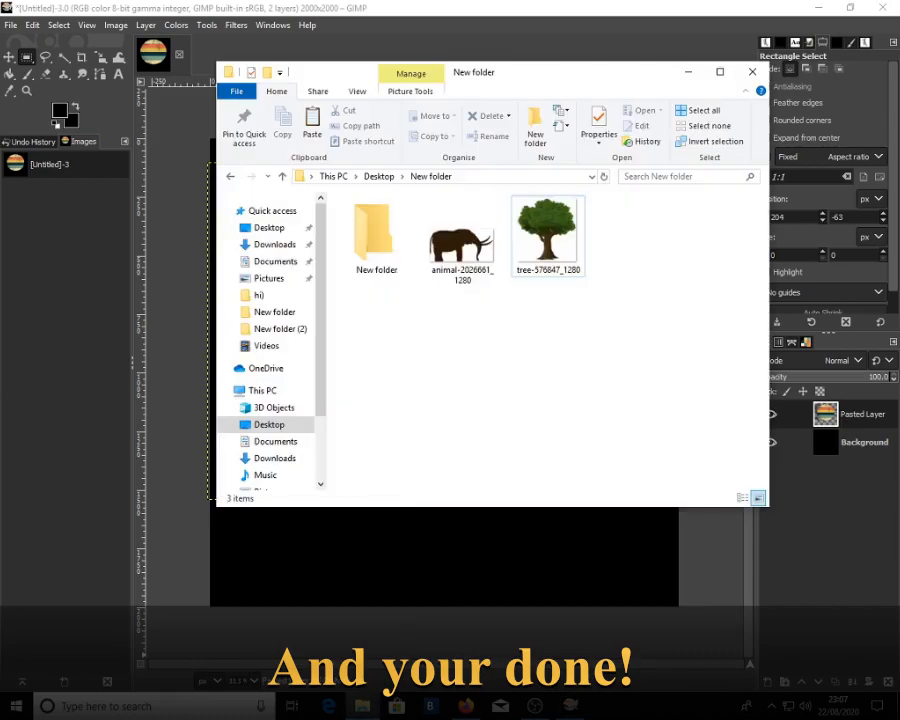
Step: Add the animal-2026661_1280 image from the file folder as a new layer and move it down to the circle's lower edge
left_click_drag(461, 240, 498, 540)
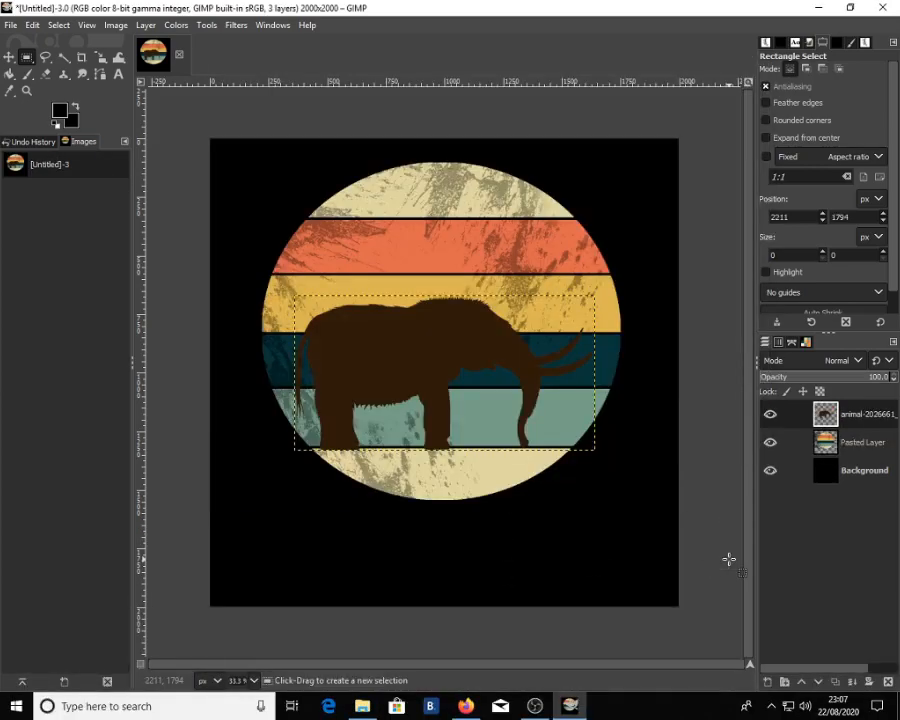
left_click(8, 57)
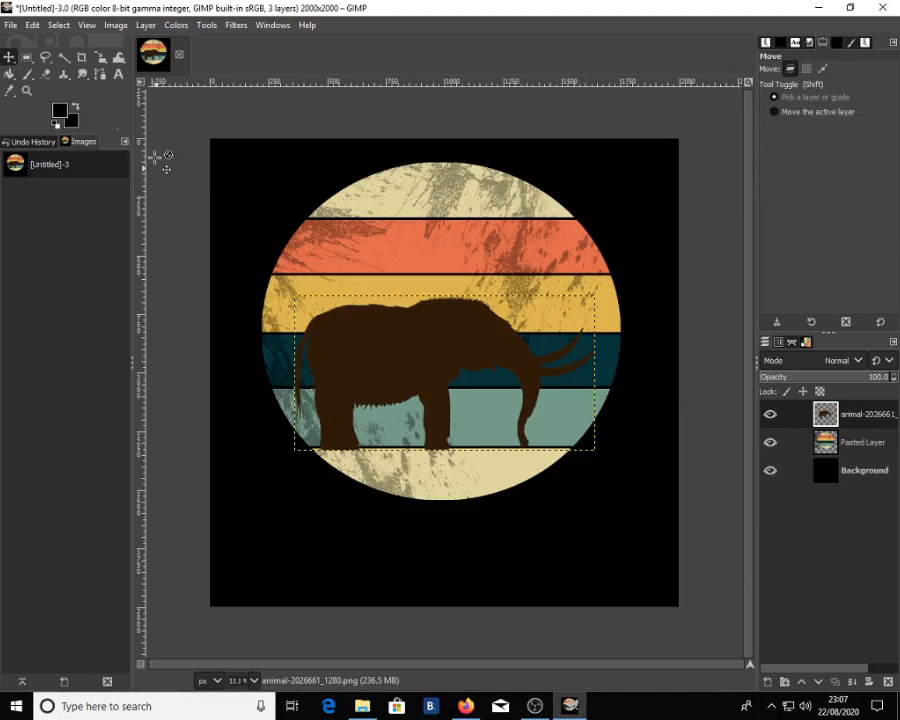
left_click_drag(420, 323, 438, 376)
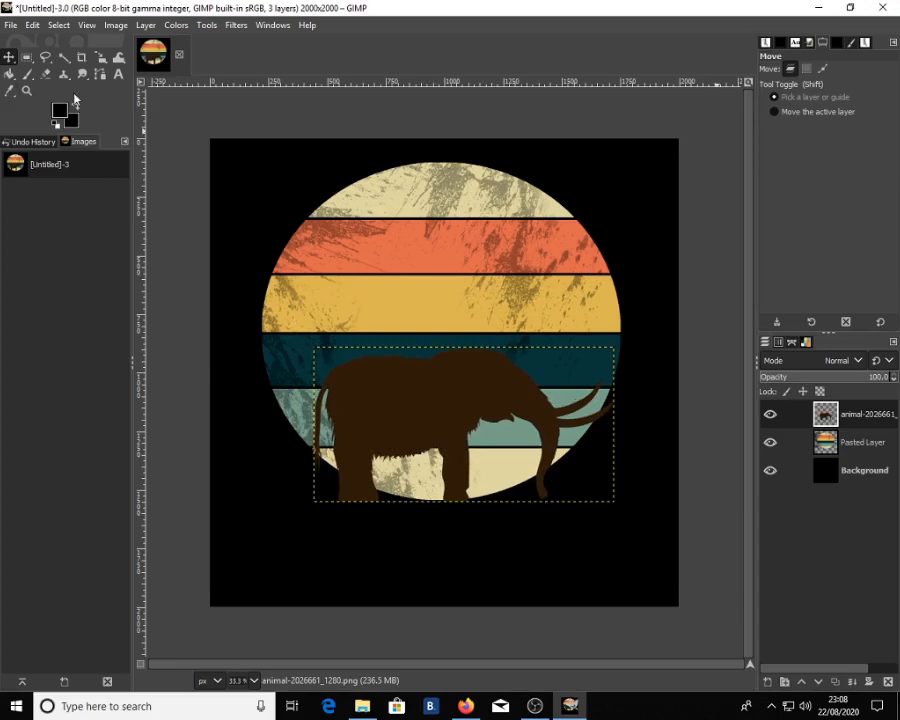
Step: Scale the elephant layer to 1260 × 654 px, positioned over the circle's lower bands, and fill the silhouette with black
left_click(100, 57)
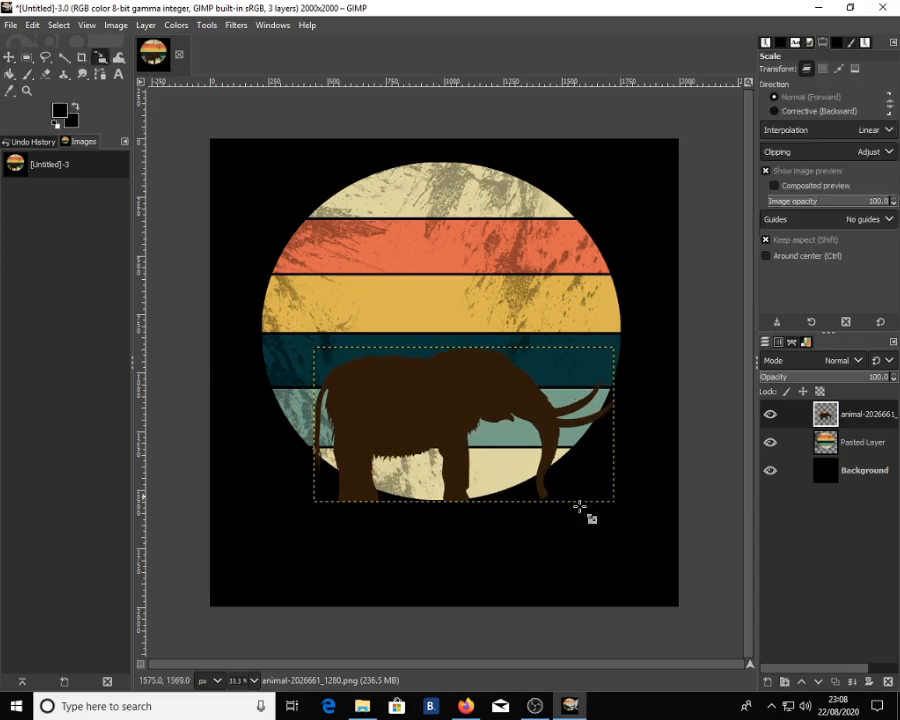
left_click(505, 452)
left_click_drag(612, 504, 577, 483)
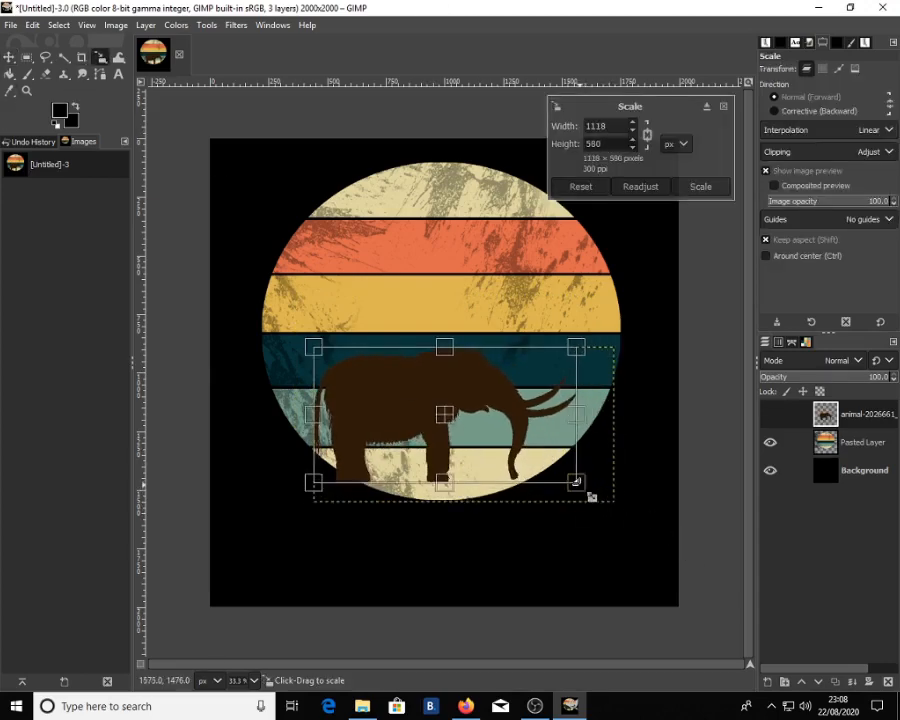
left_click_drag(456, 426, 487, 445)
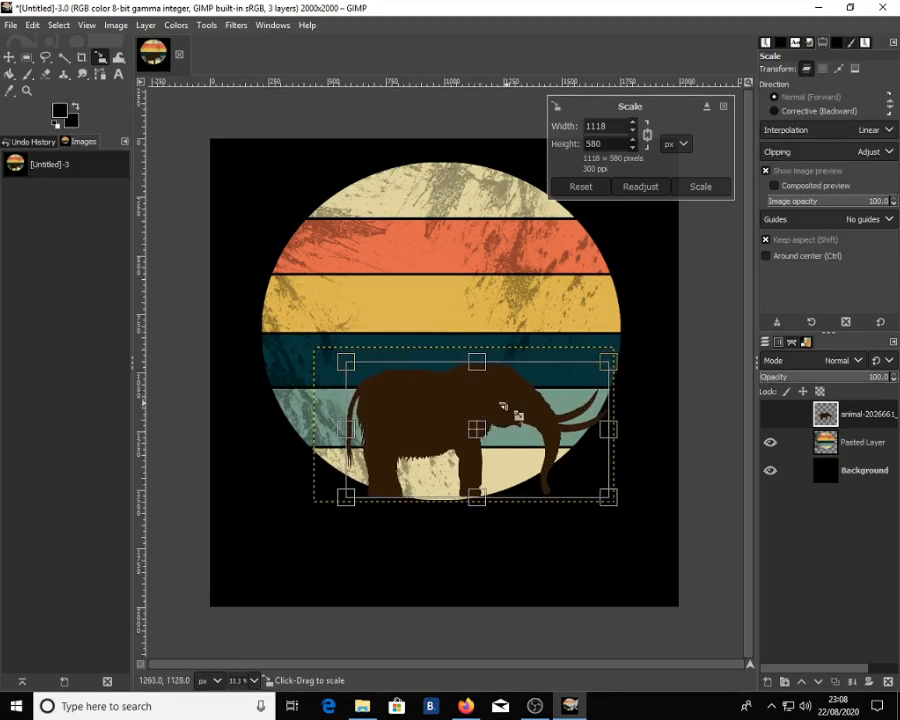
left_click_drag(348, 365, 338, 361)
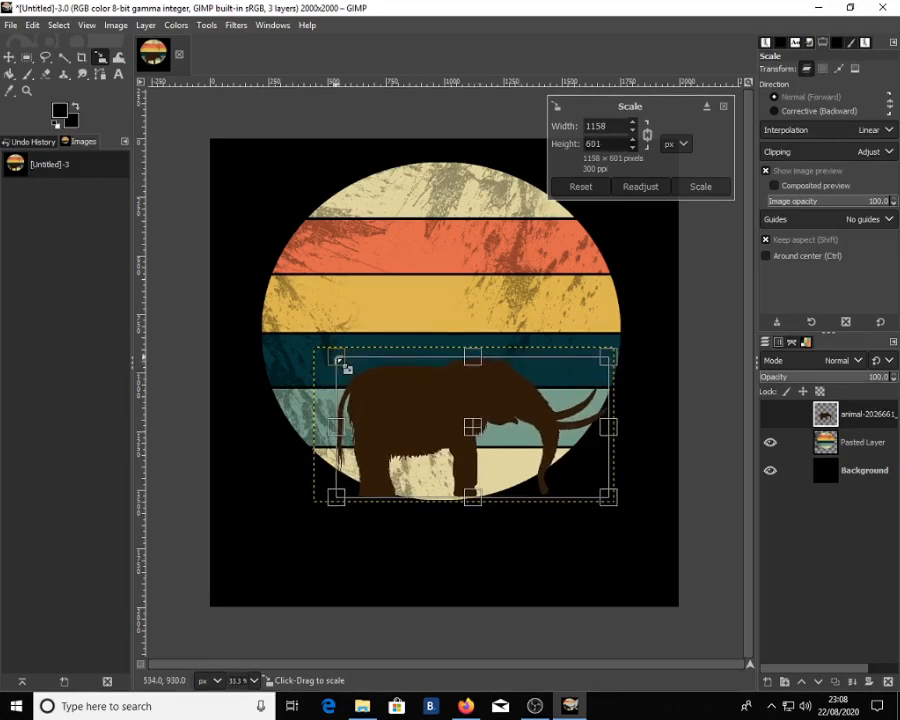
left_click_drag(476, 358, 458, 342)
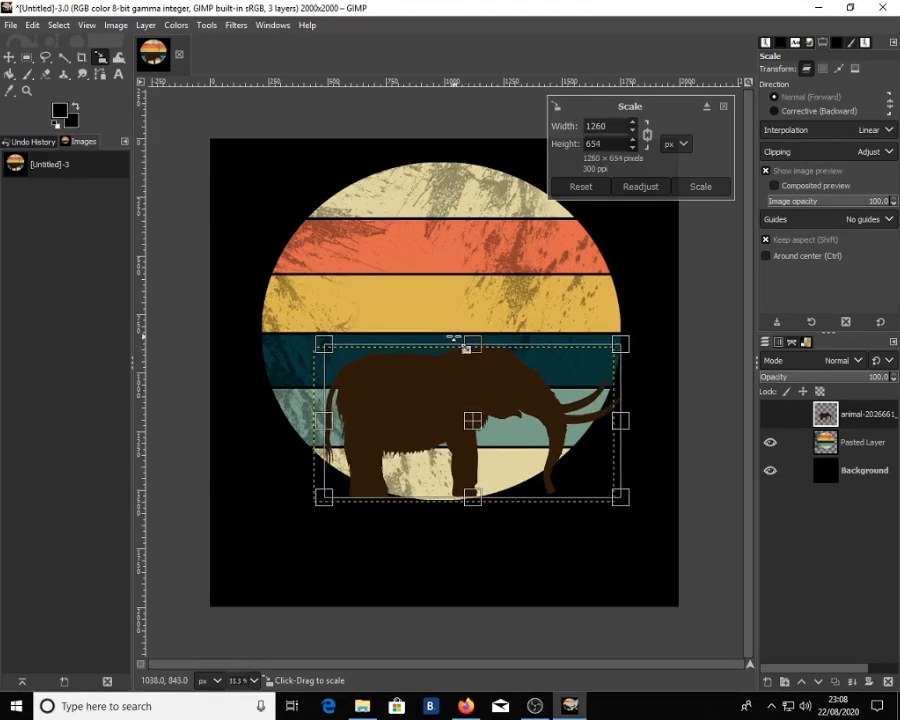
left_click_drag(470, 418, 453, 424)
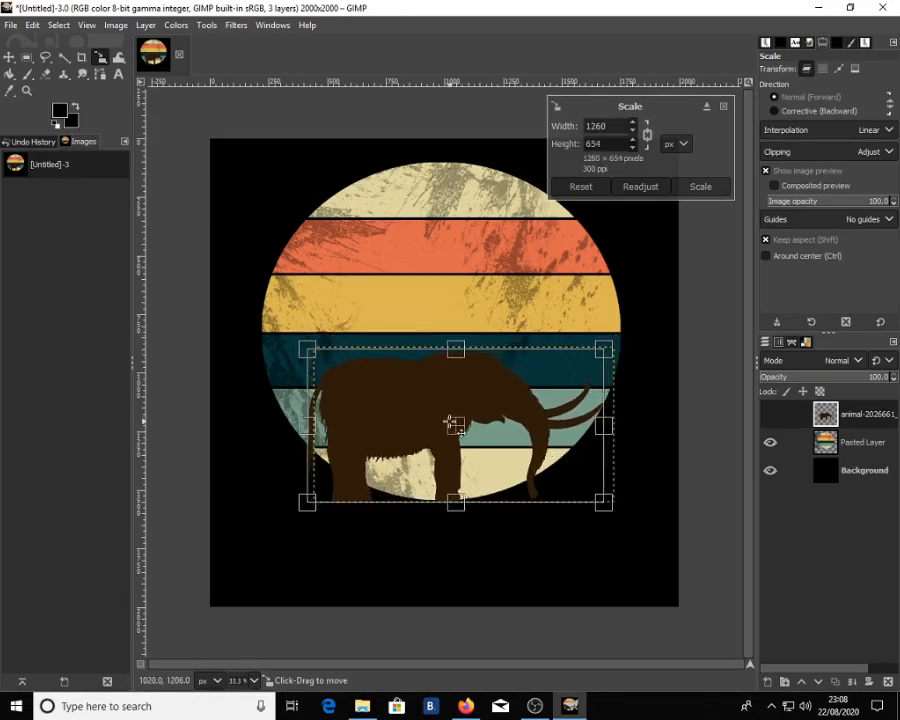
left_click(688, 195)
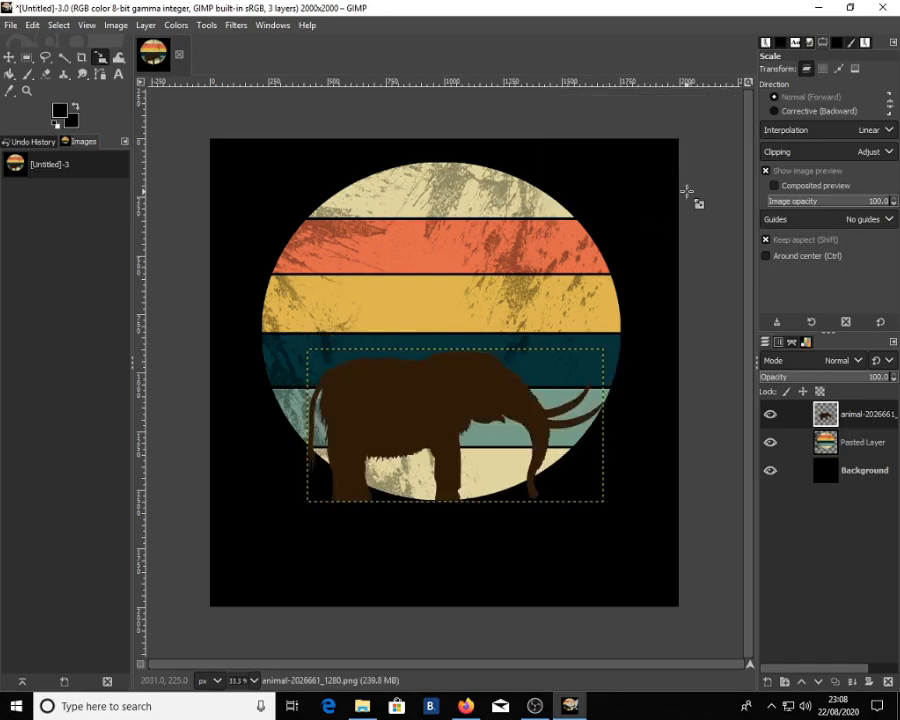
left_click(9, 74)
left_click(373, 429)
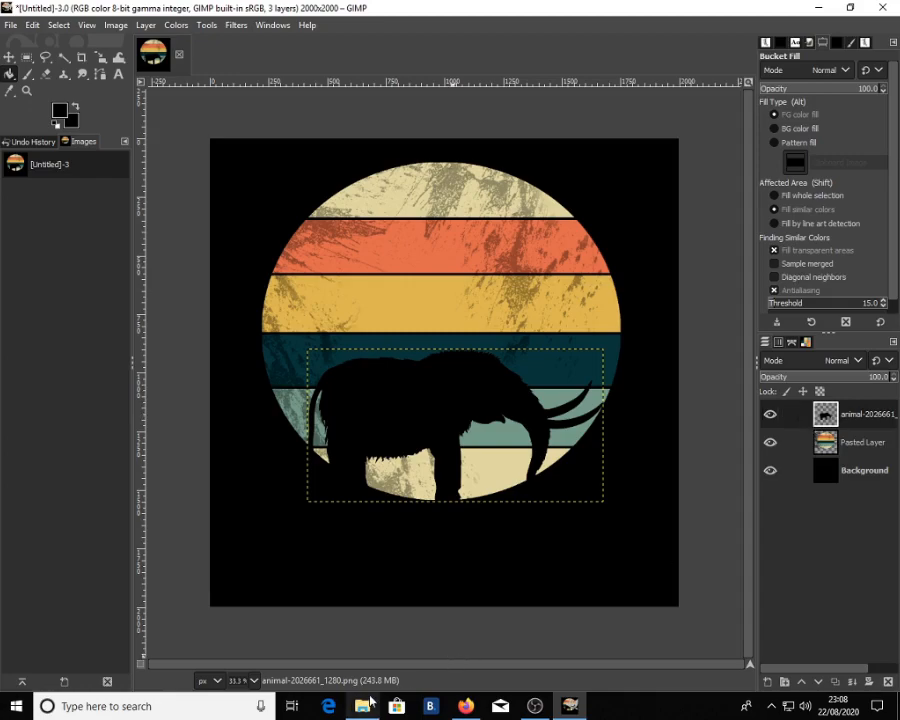
Step: Add the tree-576847_1280 image as a new layer and turn it solid black using brightness -127, minimum contrast and a black bucket fill
key("alt+Tab")
left_click_drag(543, 271, 443, 577)
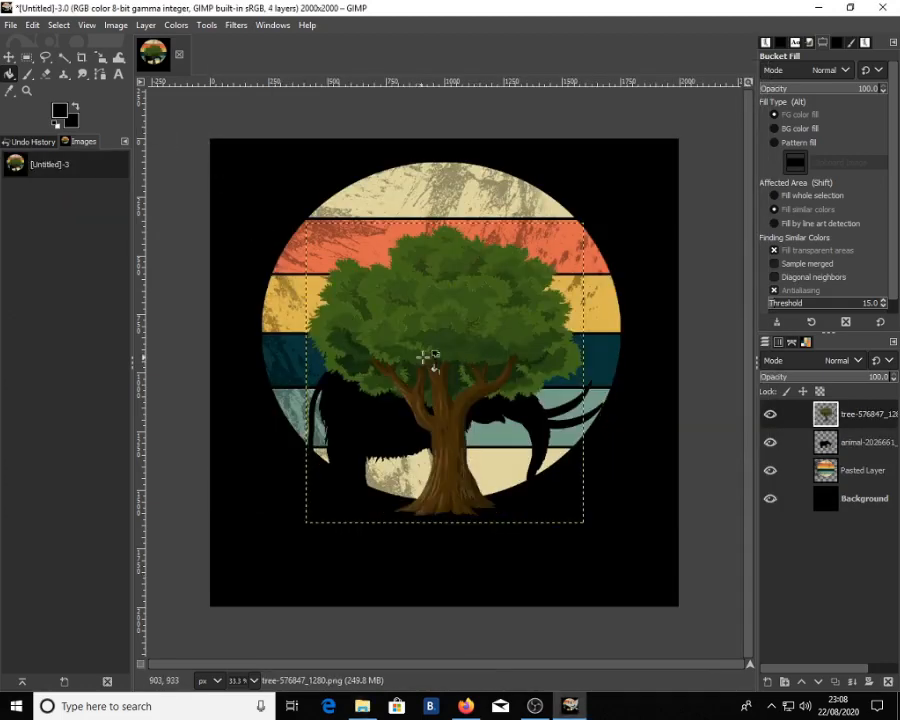
right_click(428, 355)
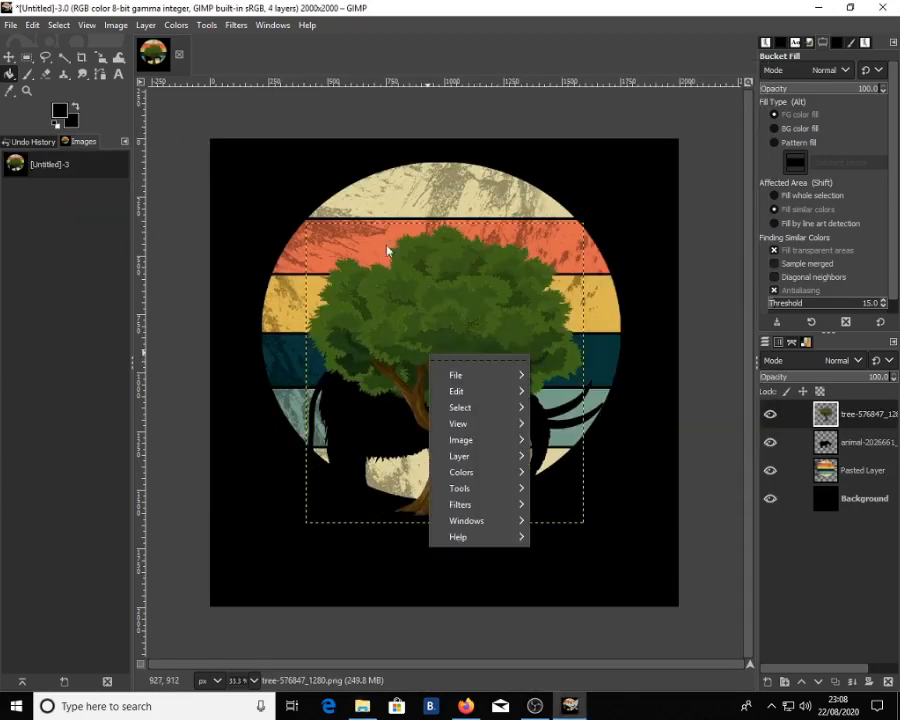
left_click(177, 25)
left_click(178, 26)
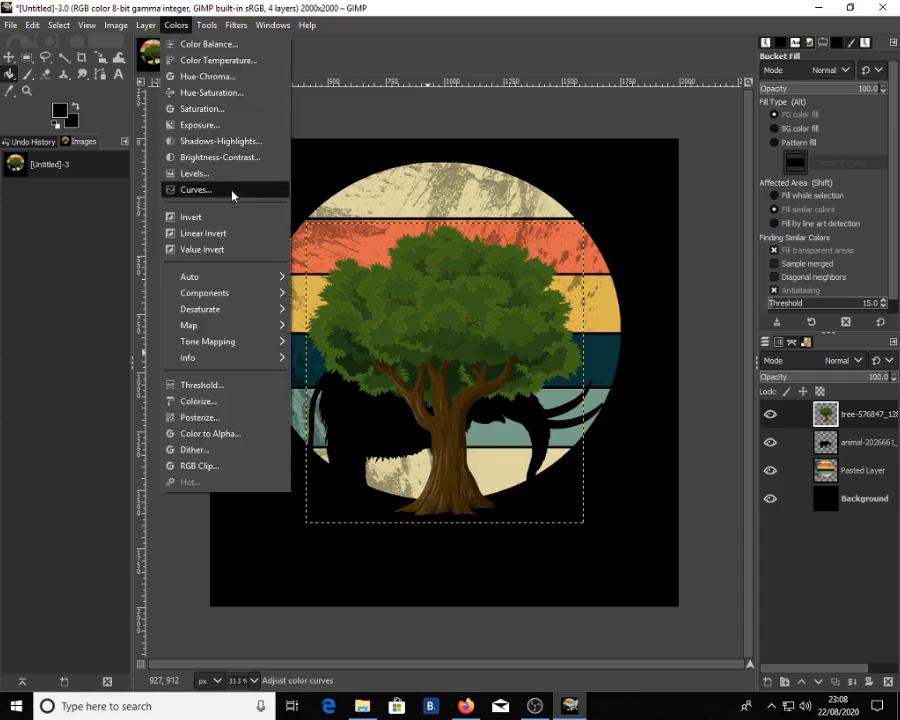
left_click(222, 157)
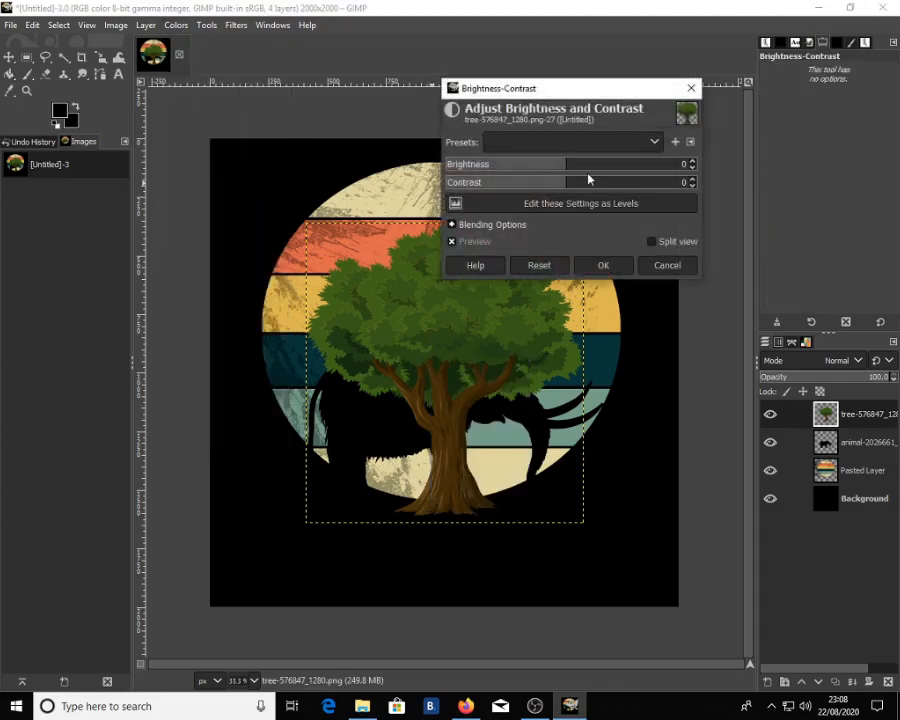
left_click_drag(569, 165, 161, 167)
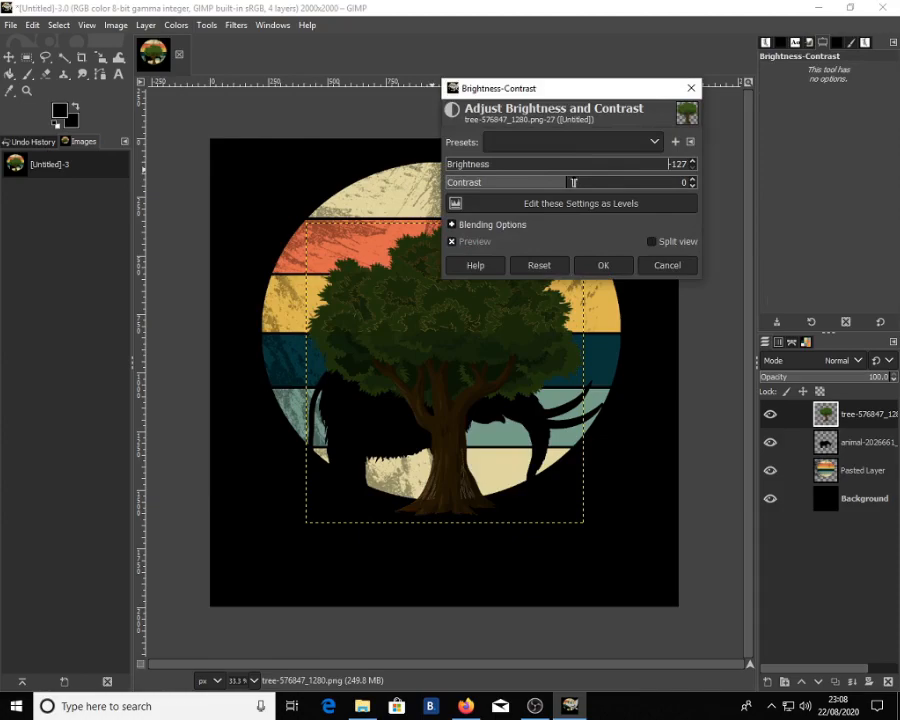
left_click_drag(572, 181, 440, 182)
left_click(604, 264)
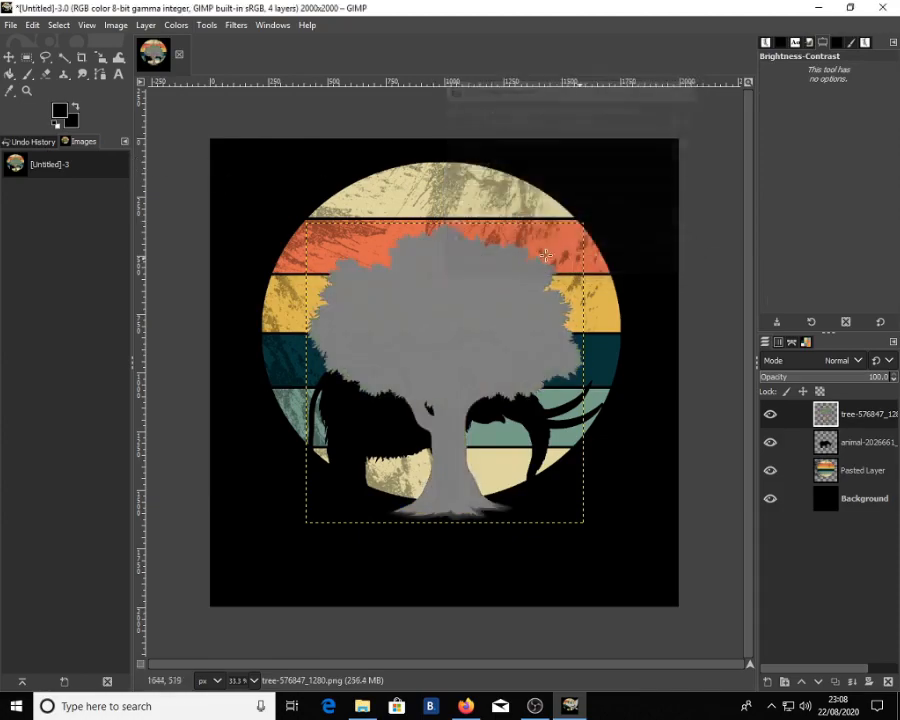
left_click(10, 75)
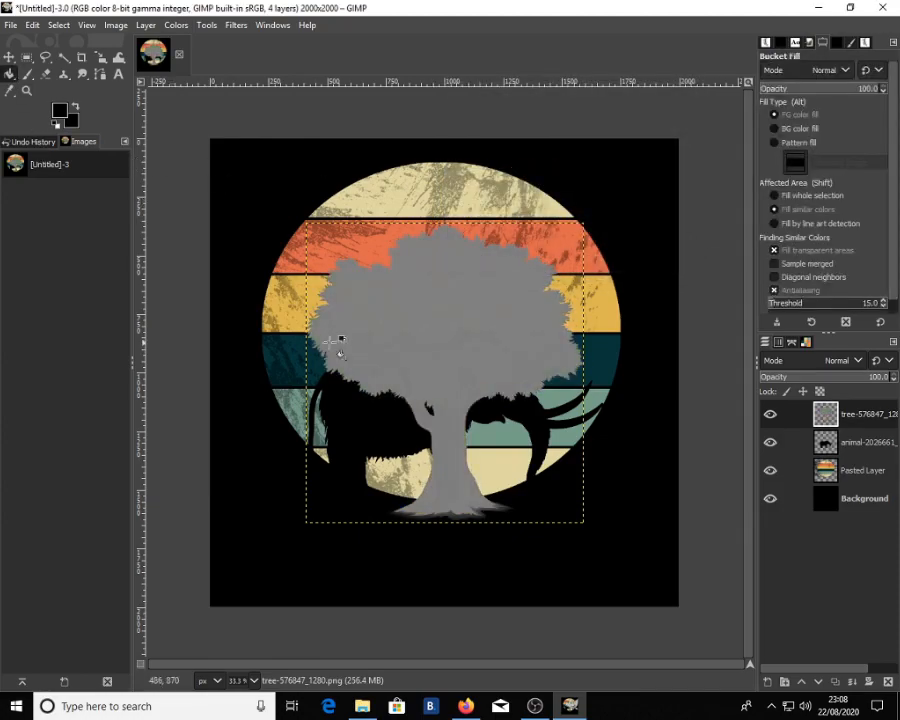
left_click(382, 333)
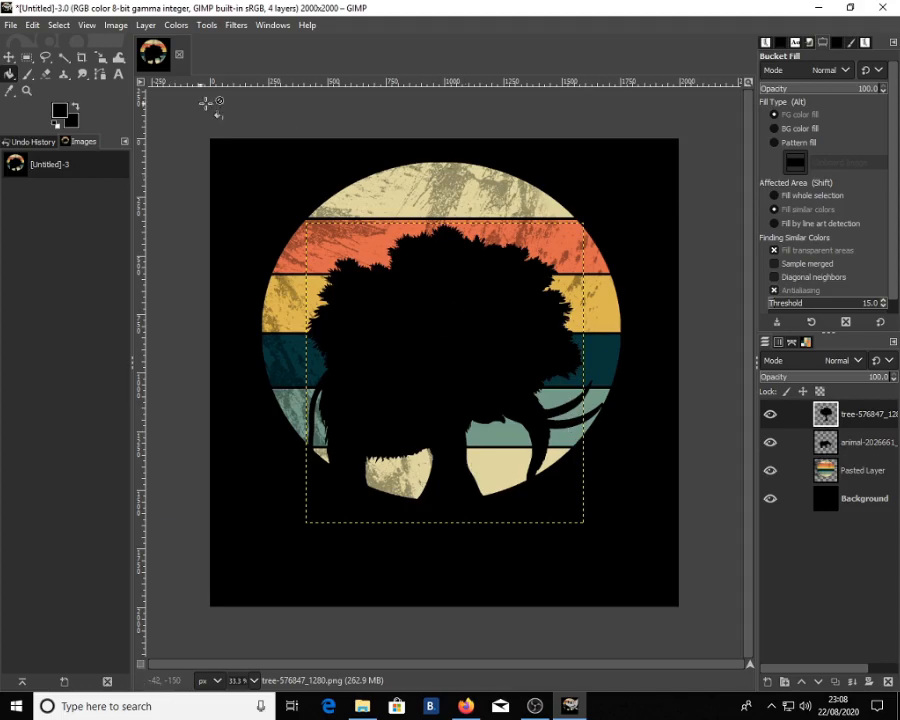
Step: Scale the tree to 874 × 945 px over the circle's left edge and place its layer beneath the animal layer
left_click(100, 57)
left_click(398, 421)
left_click_drag(582, 522, 431, 358)
left_click_drag(378, 406, 265, 366)
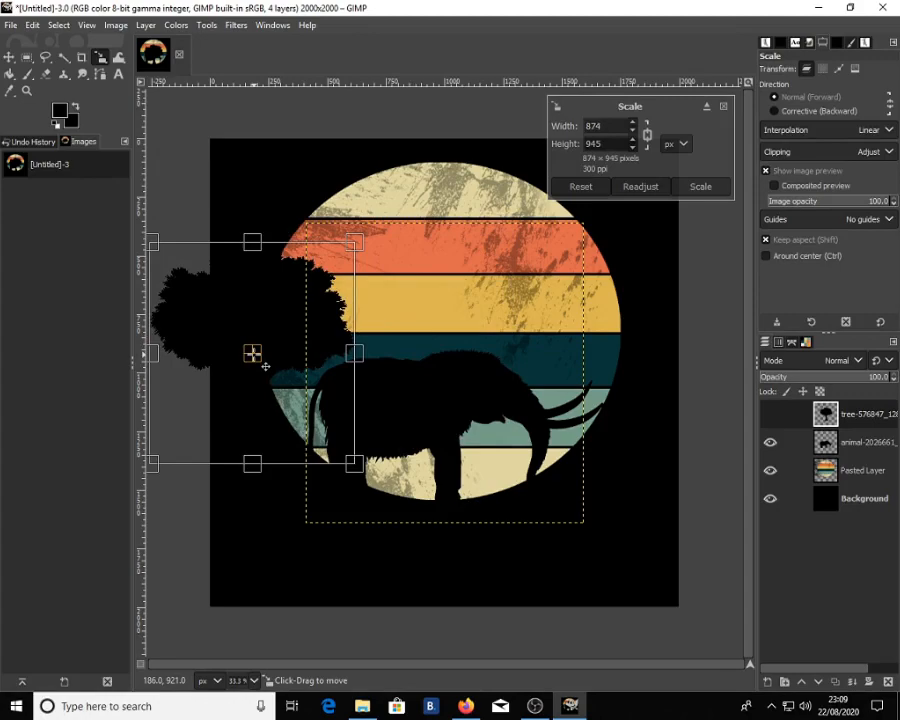
left_click(700, 187)
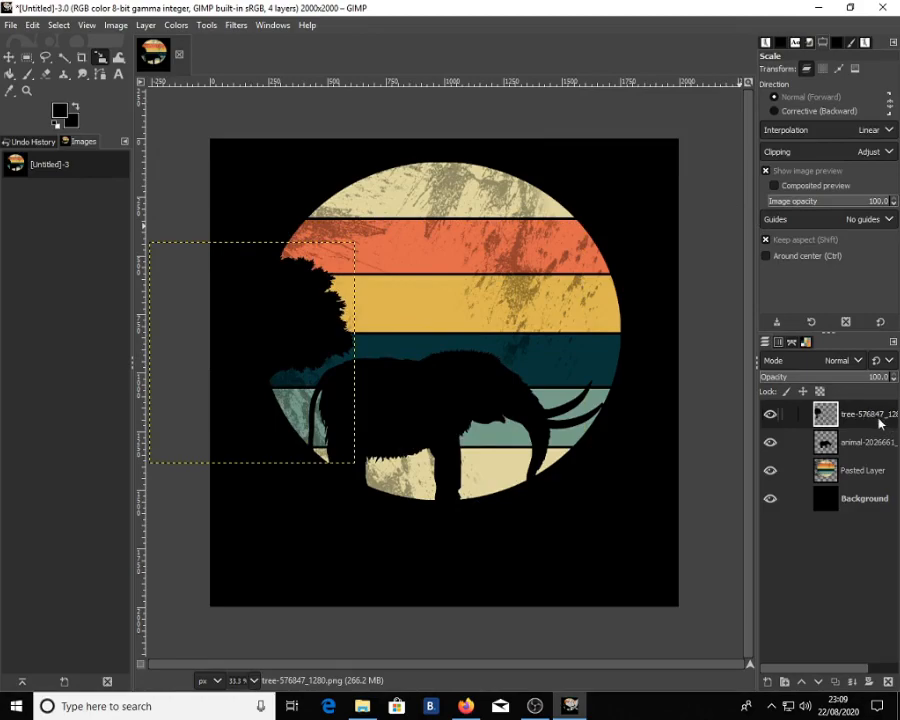
left_click_drag(878, 428, 874, 456)
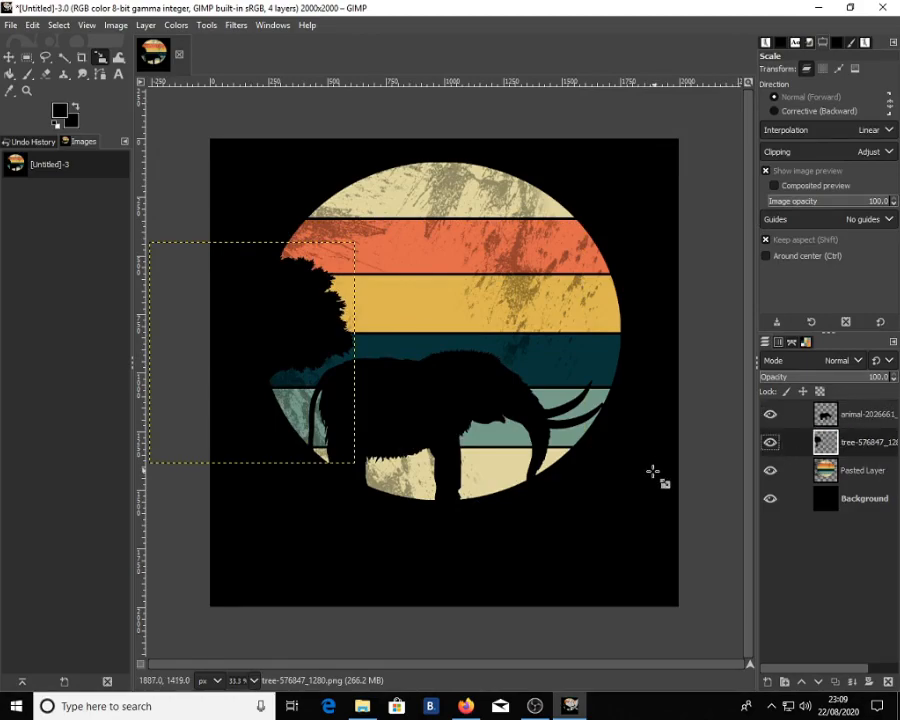
left_click(649, 472)
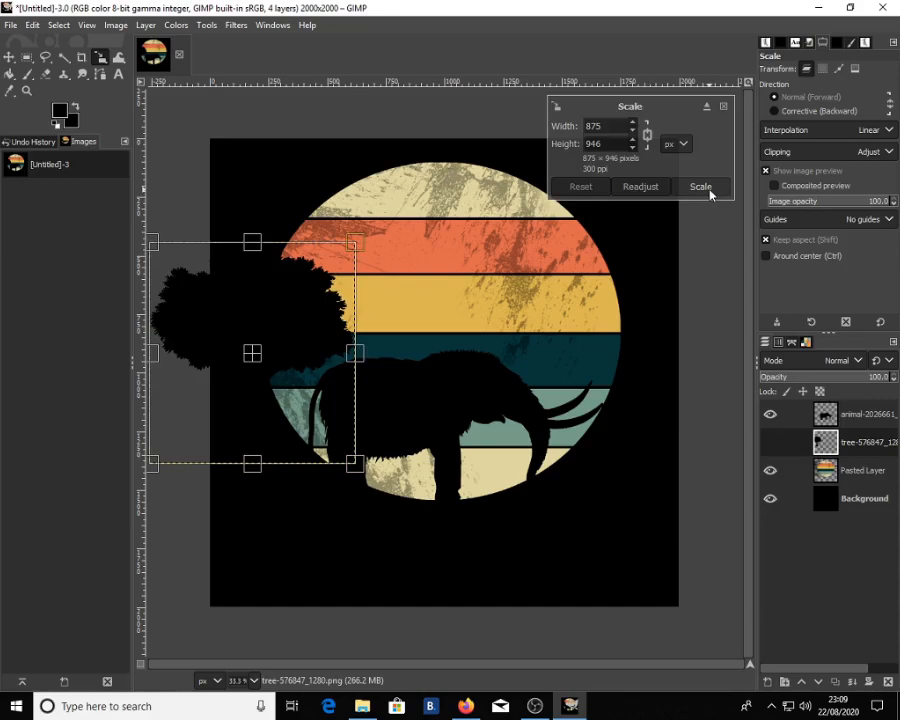
left_click(723, 107)
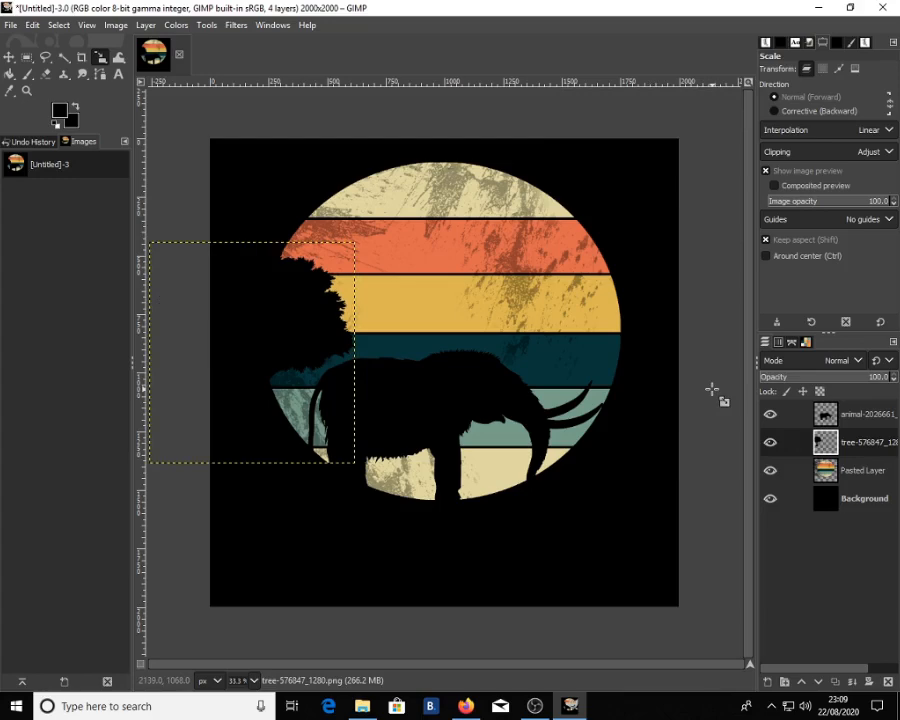
Step: Merge the animal, tree and circle layers down one after another into the Background layer
left_click(876, 413)
right_click(876, 415)
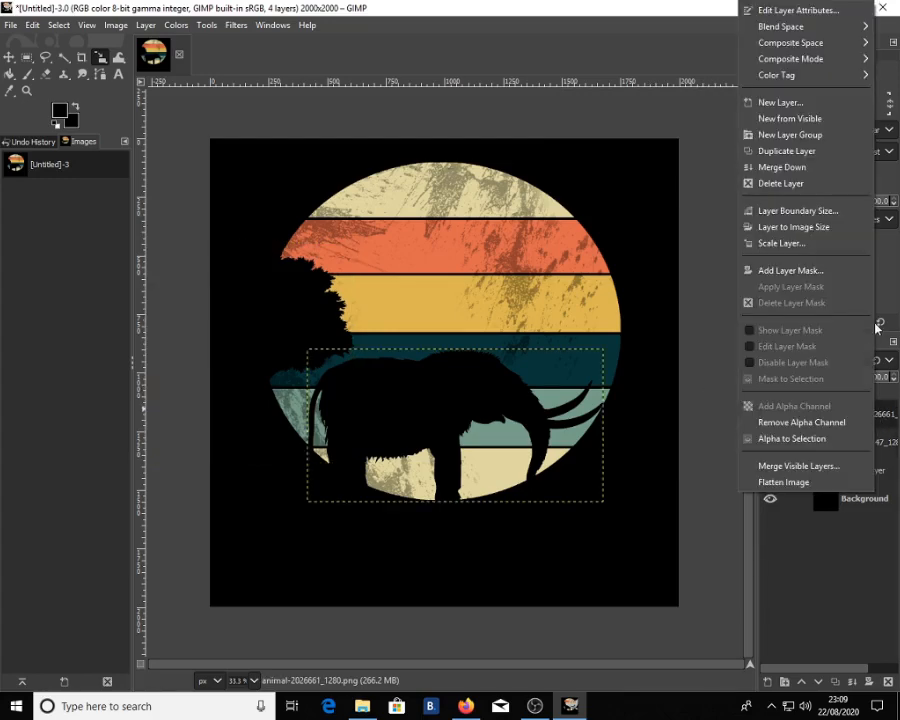
left_click(820, 183)
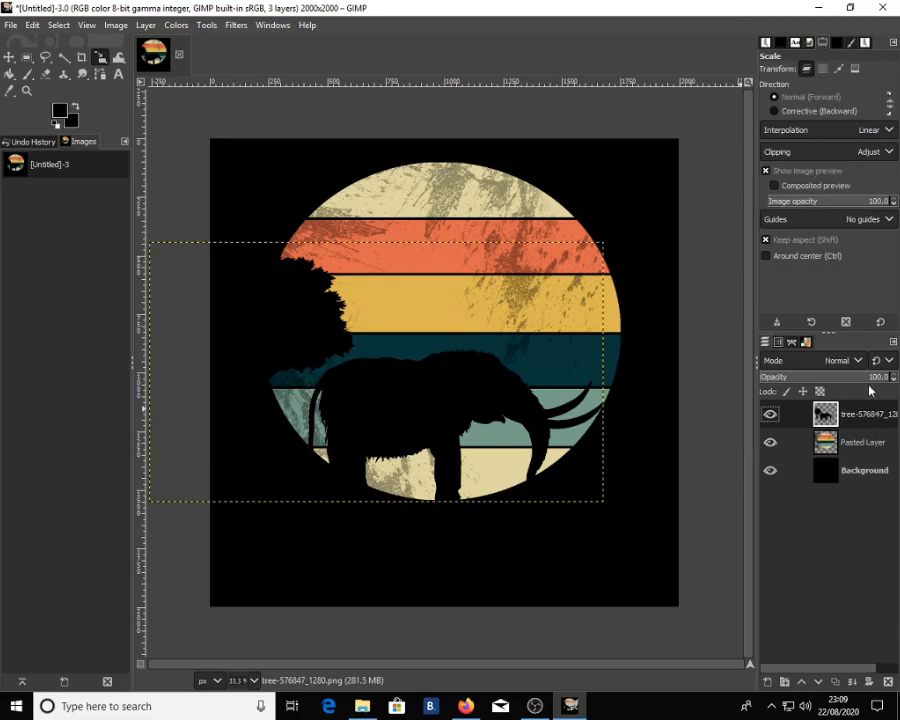
right_click(866, 424)
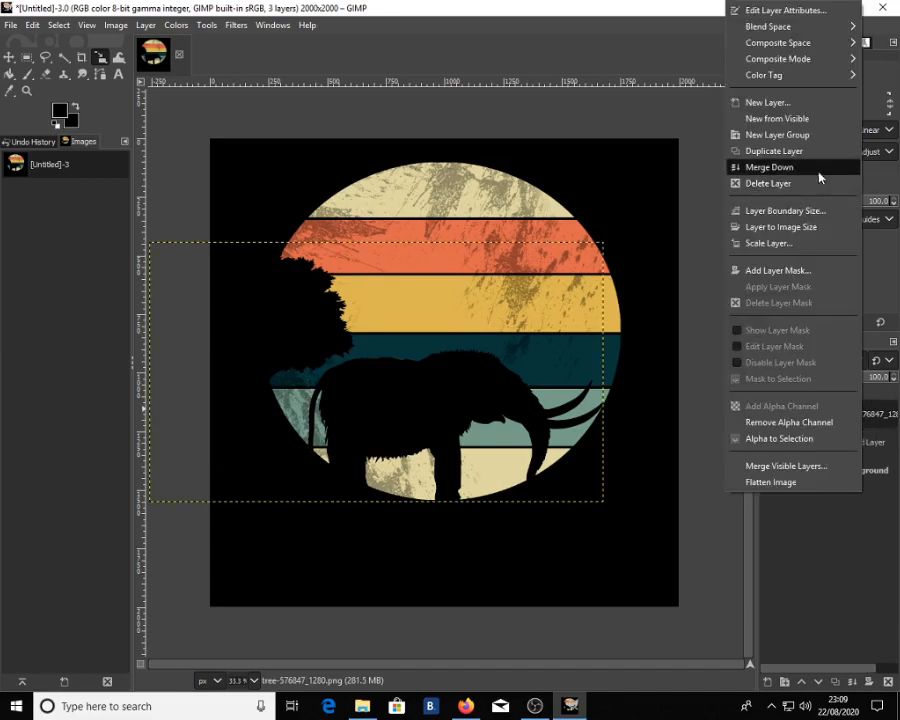
left_click(820, 168)
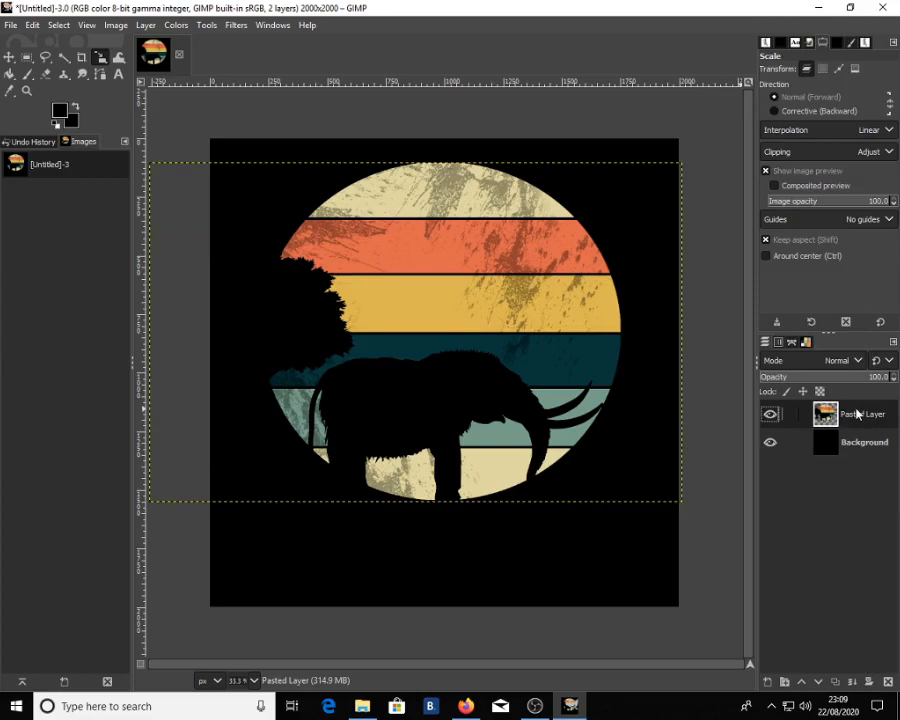
right_click(857, 413)
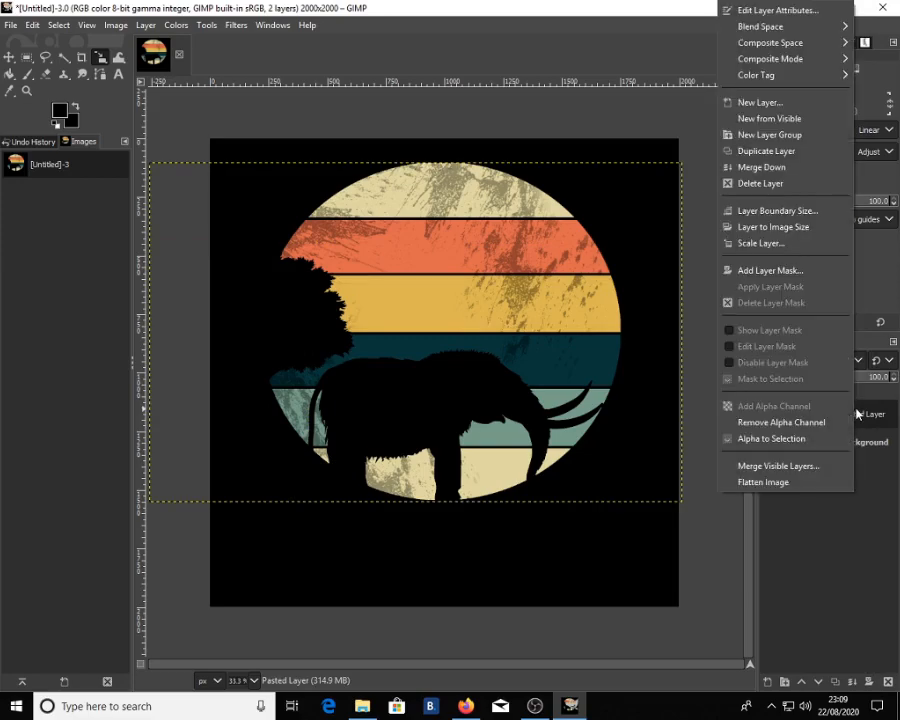
left_click(800, 167)
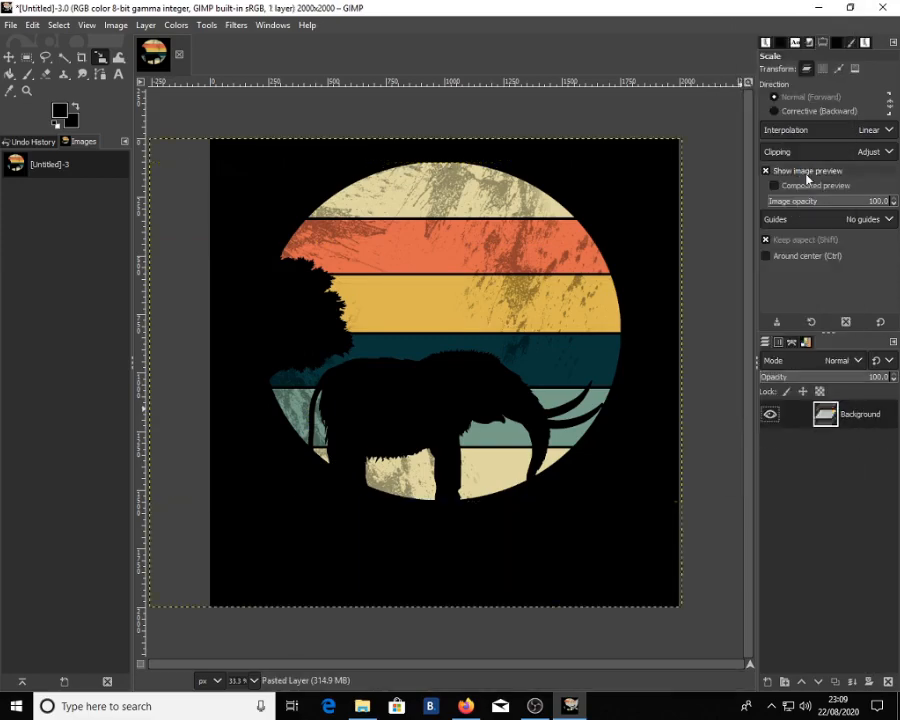
Step: Delete the connected black area around the circle and silhouettes with Fuzzy Select, leaving transparency, and clear the selection
left_click(63, 57)
left_click(255, 160)
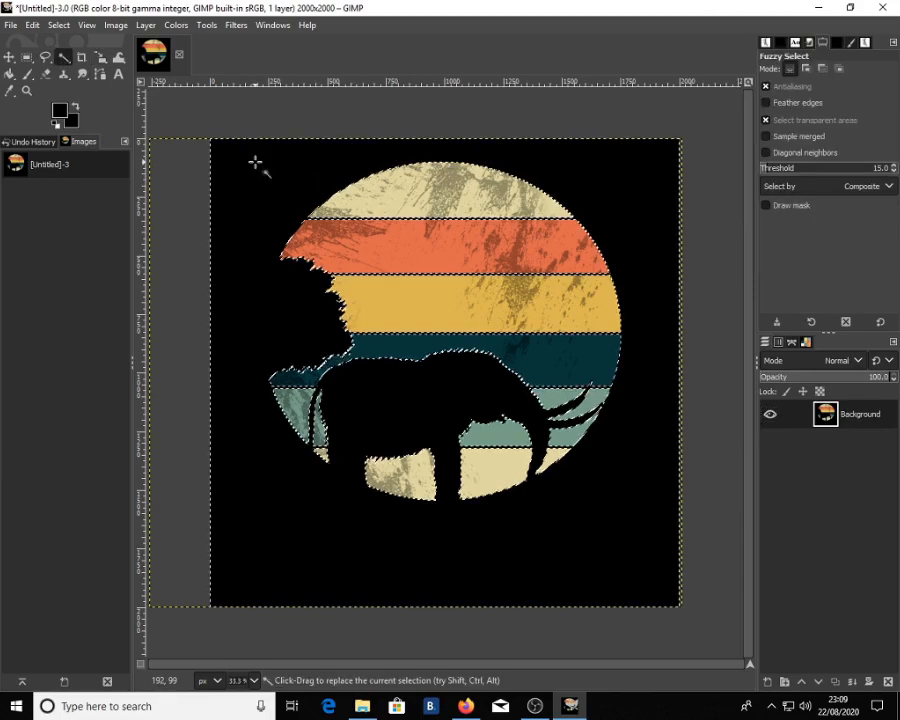
key("Delete")
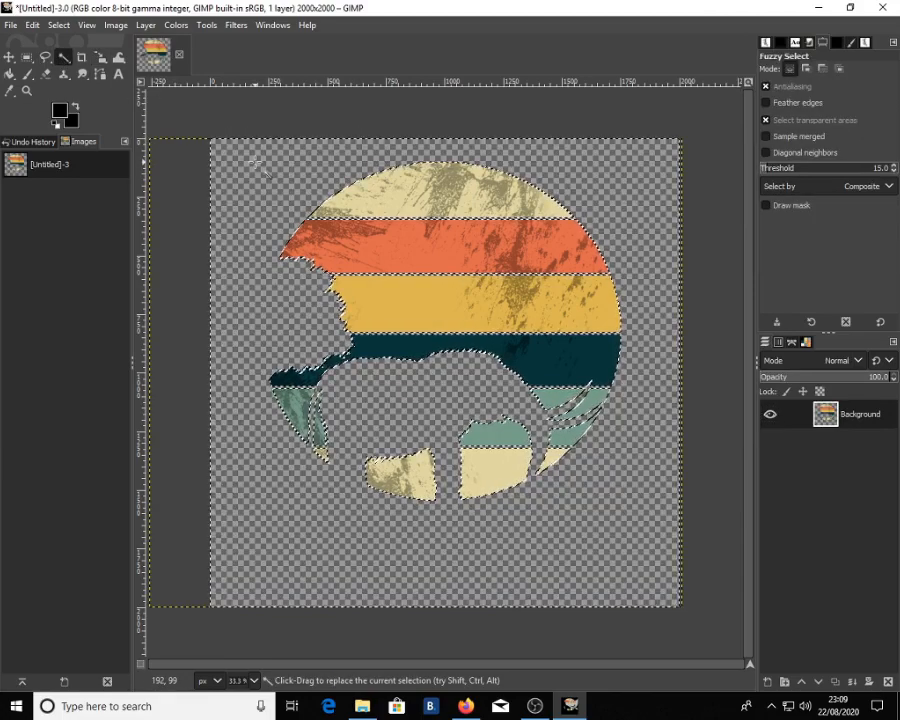
left_click(27, 57)
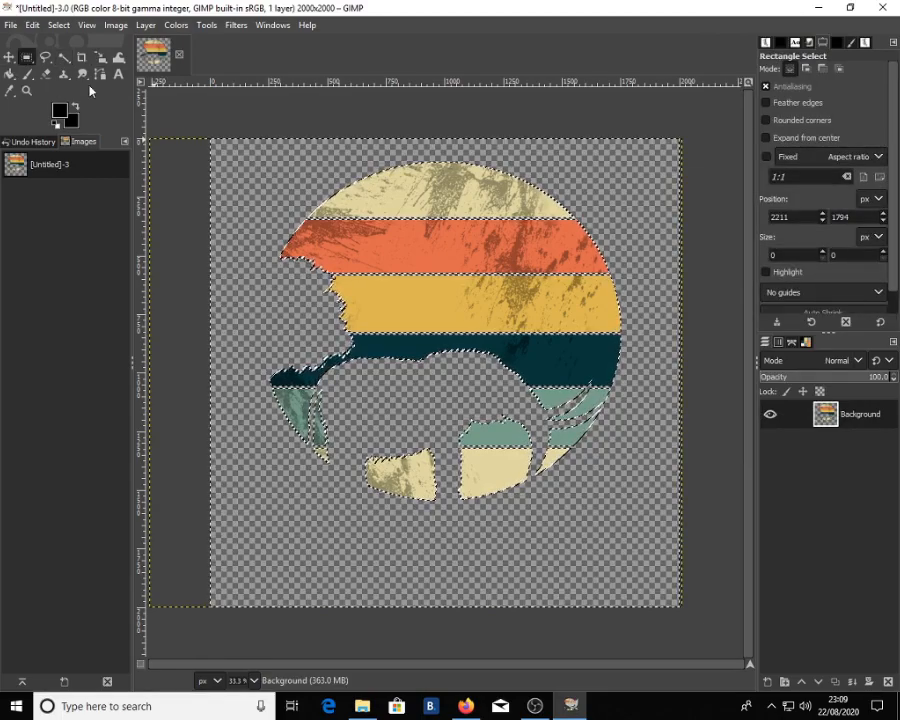
left_click(205, 102)
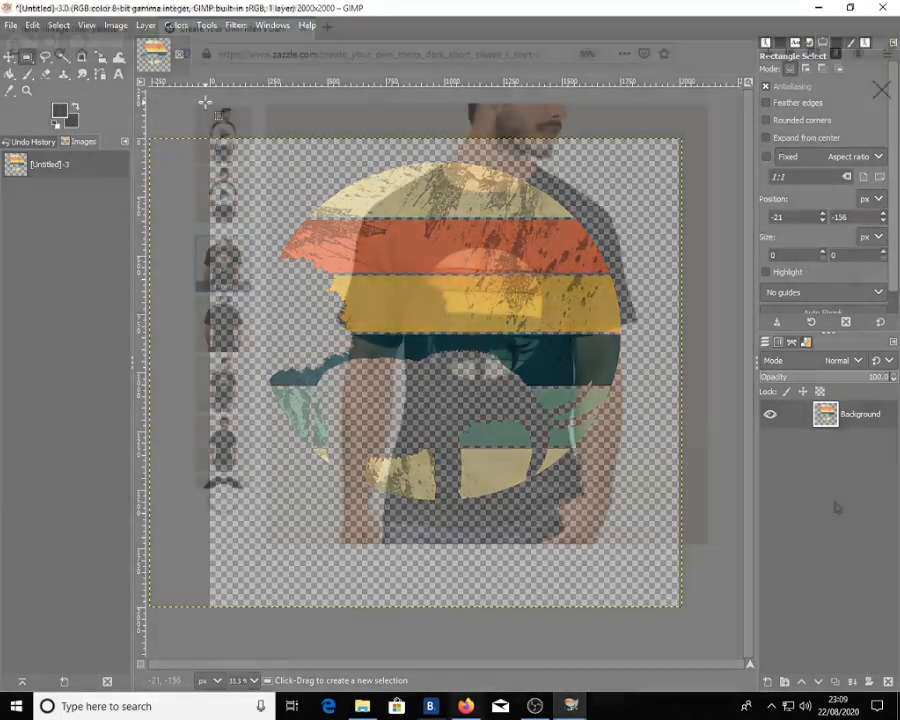